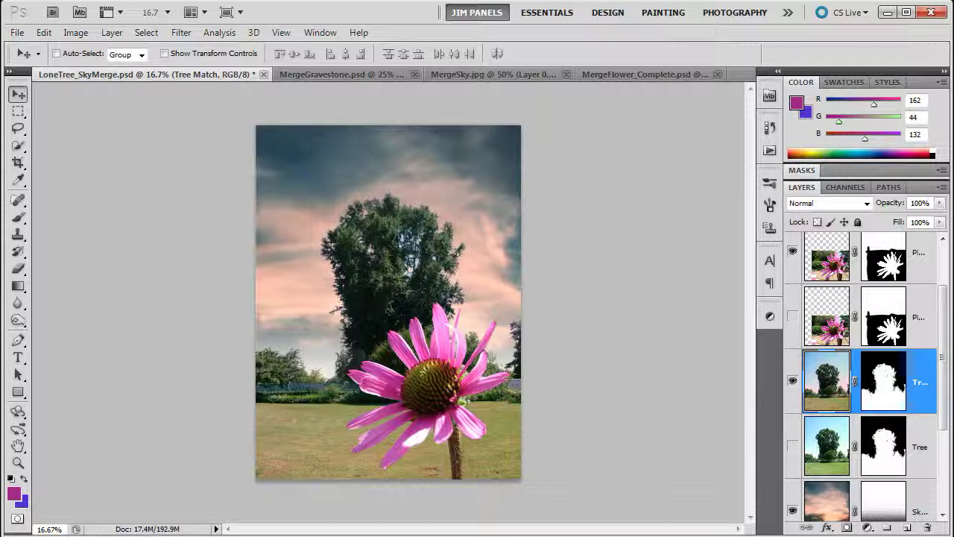
# Step: Select the Brush tool and review the painting and layer blend-mode lists, leaving both at Normal
pyautogui.click(18, 218)
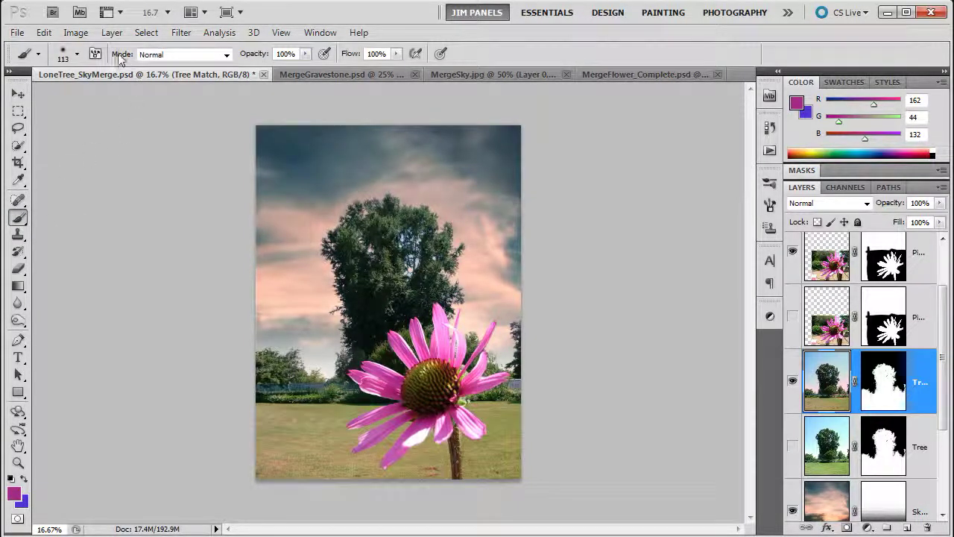
pyautogui.click(227, 54)
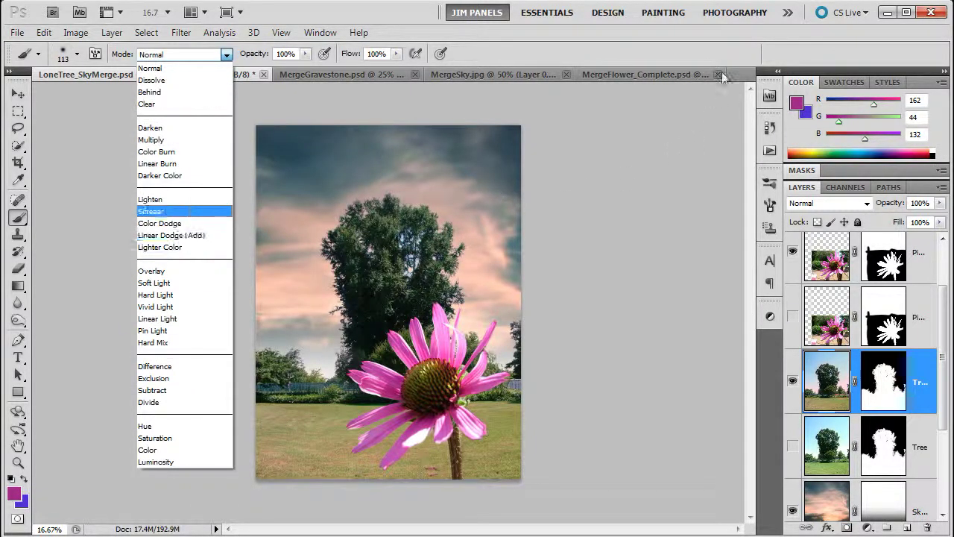
pyautogui.click(730, 44)
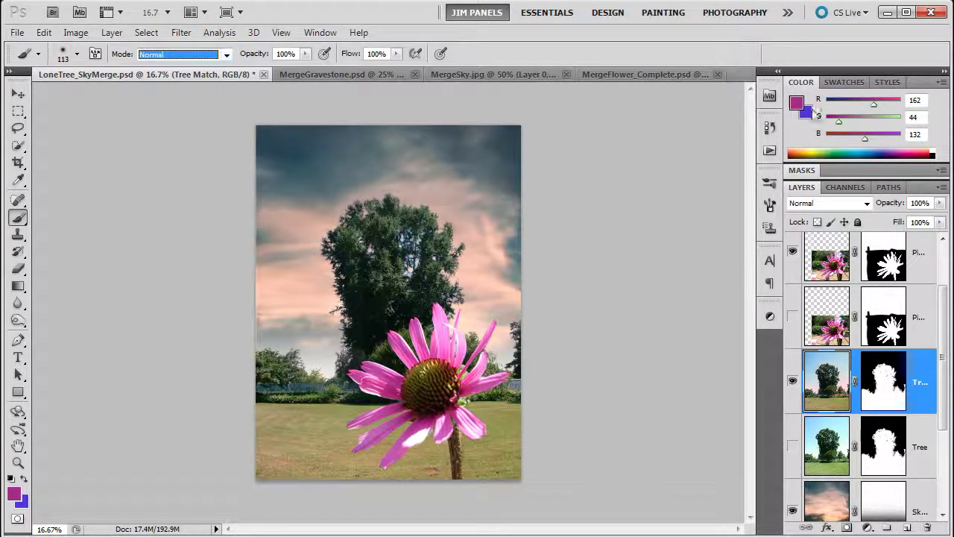
pyautogui.click(867, 204)
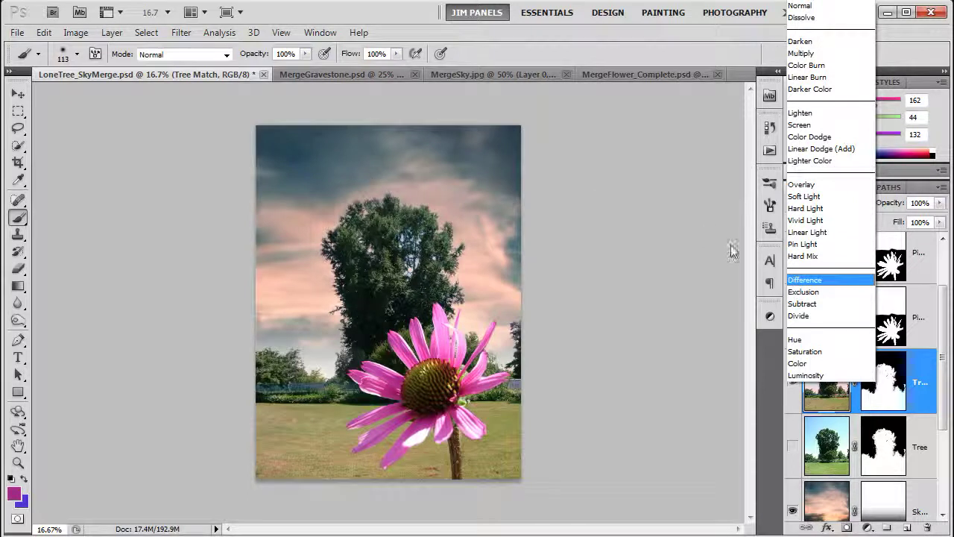
pyautogui.write('color d')
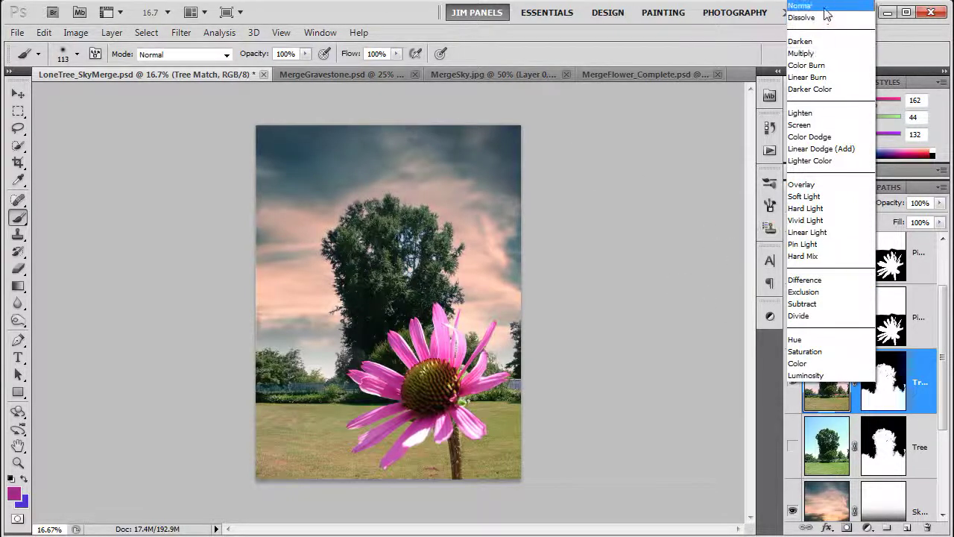
pyautogui.write('p')
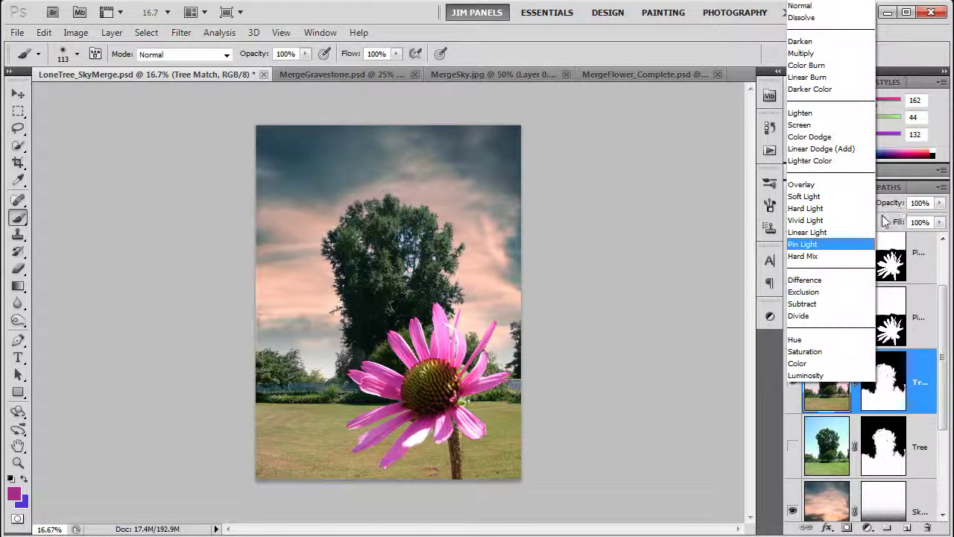
pyautogui.press('Escape')
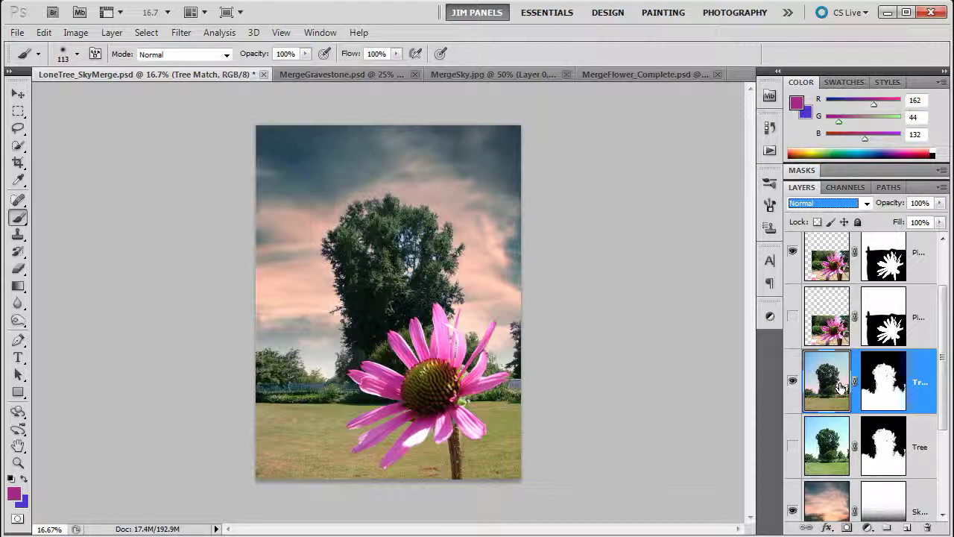
# Step: On the Pink Flower layer, leave Opacity at 100% and lower Fill to 48%
pyautogui.moveTo(943, 367); pyautogui.dragTo(949, 301)
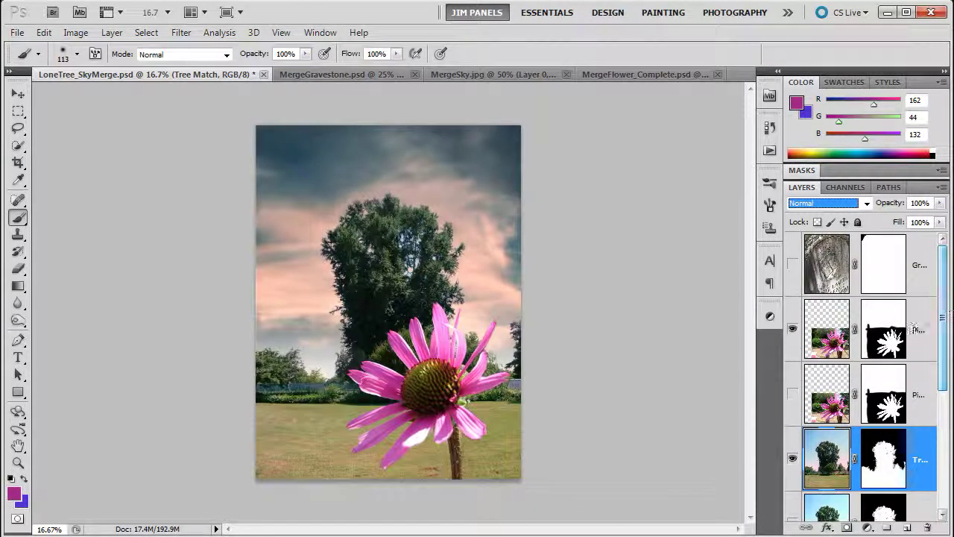
pyautogui.click(916, 337)
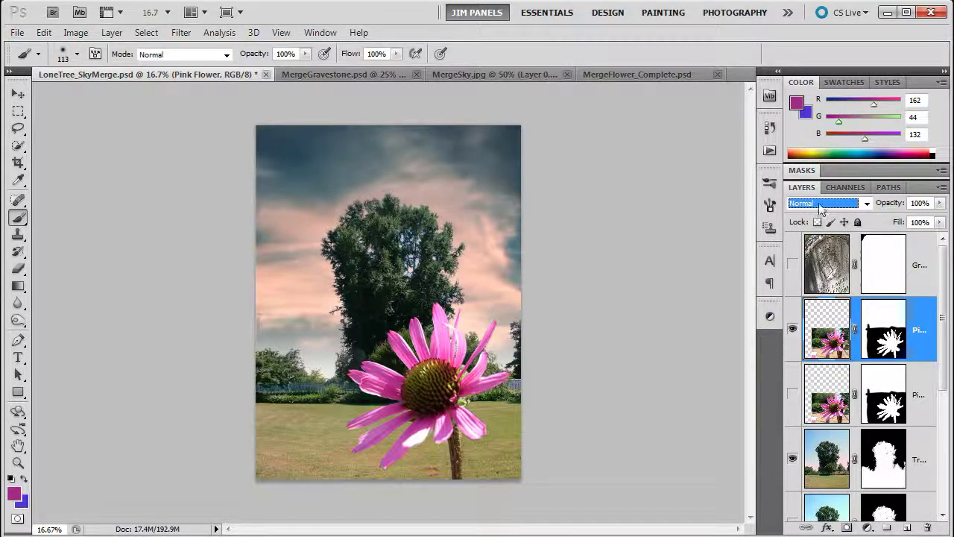
pyautogui.click(940, 203)
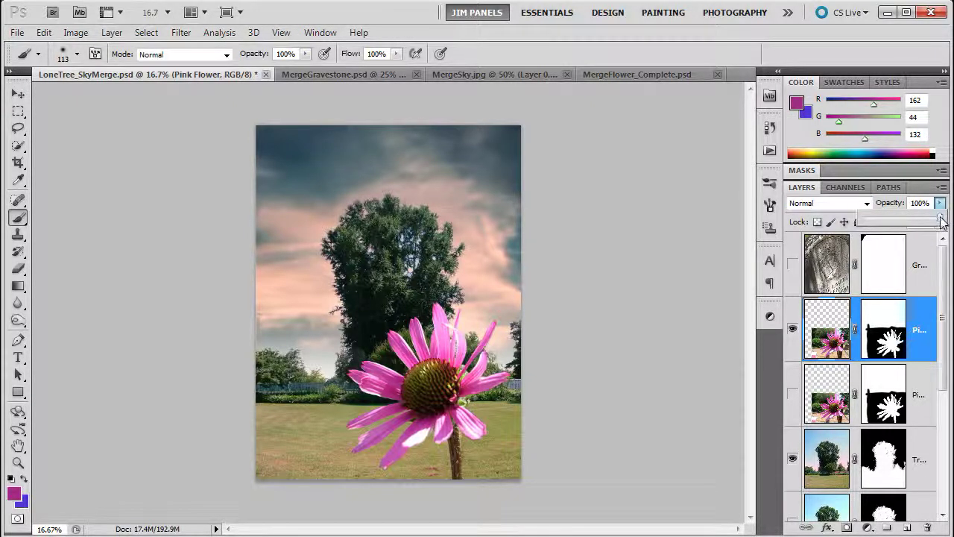
pyautogui.moveTo(940, 221)
pyautogui.mouseDown()
pyautogui.moveTo(866, 221)
pyautogui.moveTo(940, 221)
pyautogui.mouseUp()
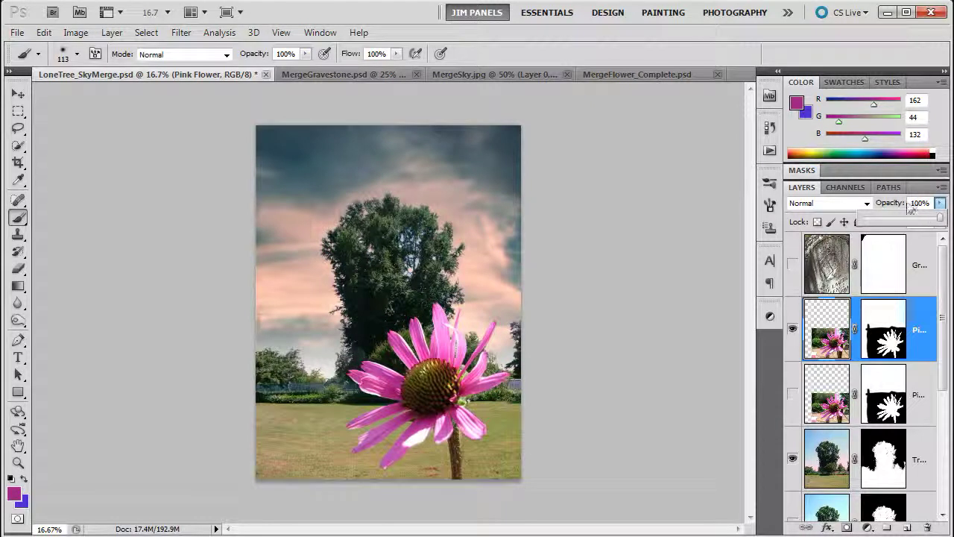
pyautogui.click(943, 261)
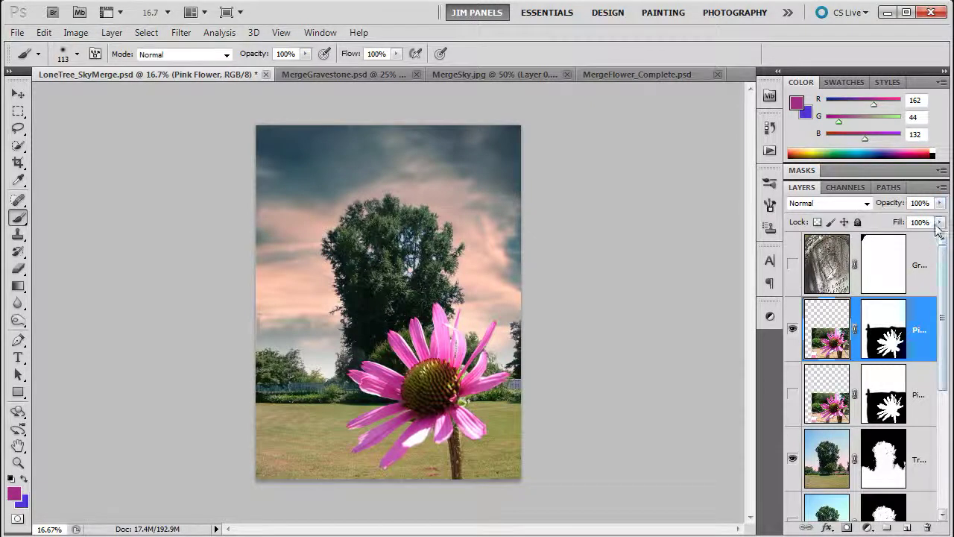
pyautogui.click(939, 222)
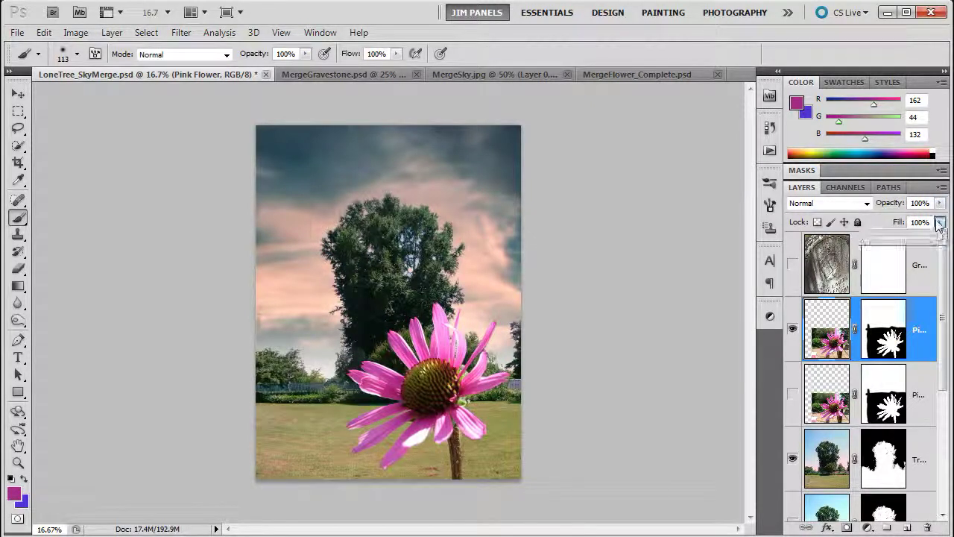
pyautogui.moveTo(937, 238); pyautogui.dragTo(902, 244)
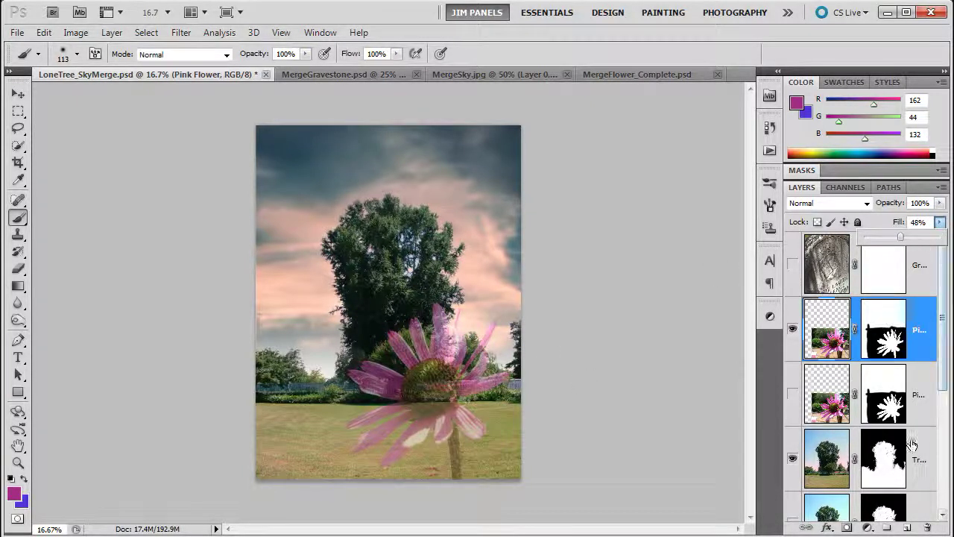
# Step: Add a thick black Stroke layer effect around the pink flower
pyautogui.click(827, 528)
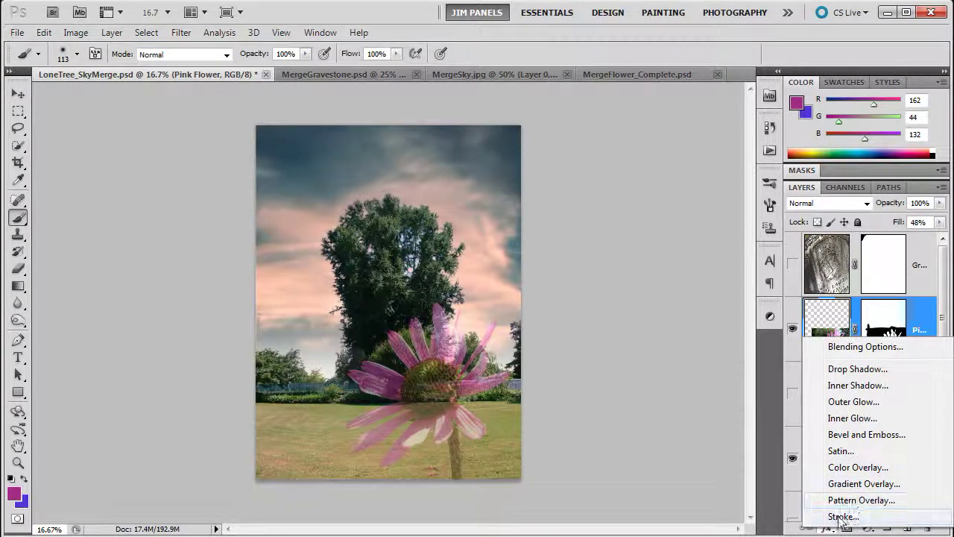
pyautogui.click(842, 516)
pyautogui.moveTo(459, 117); pyautogui.dragTo(468, 120)
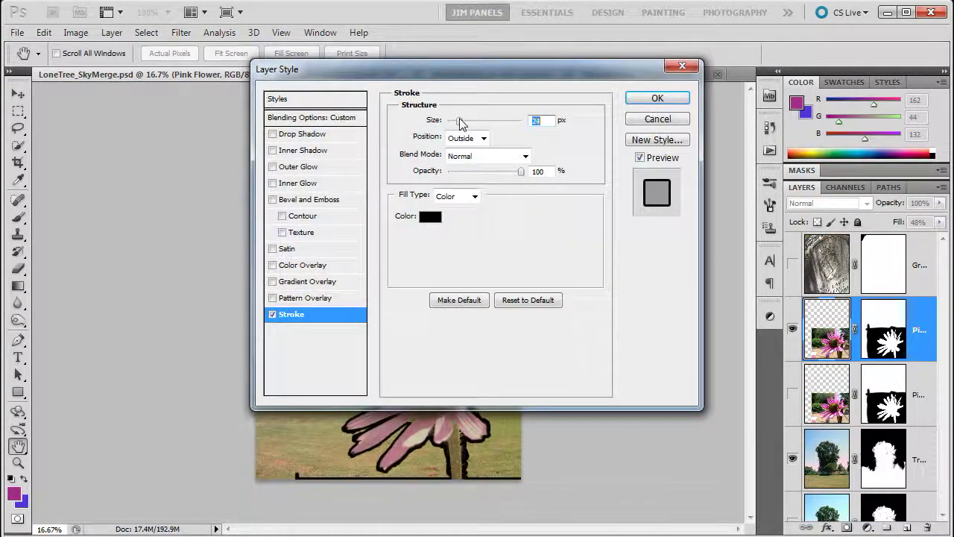
pyautogui.click(657, 98)
pyautogui.press('b')
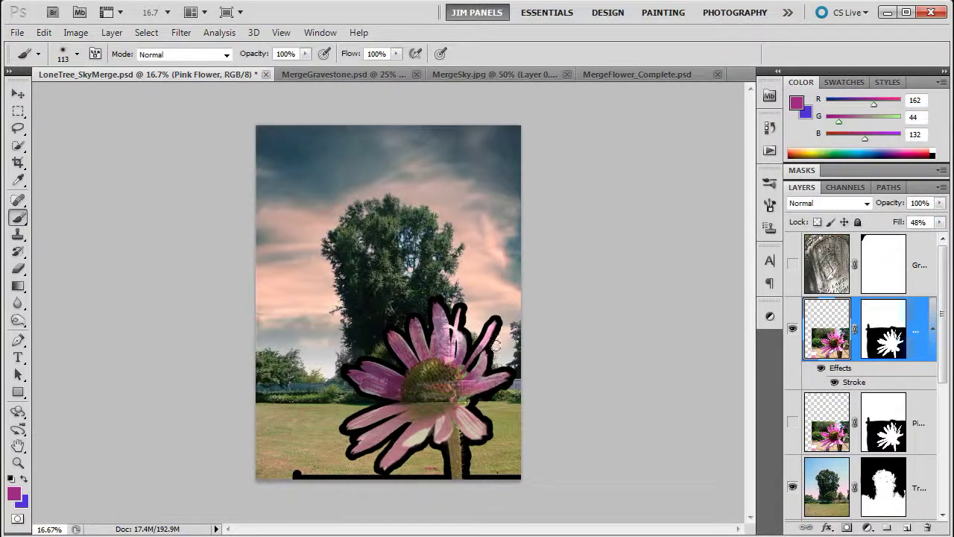
# Step: Compare a lower fill, then restore the Pink Flower layer's Opacity and Fill to 100%
pyautogui.moveTo(940, 225); pyautogui.dragTo(924, 214)
pyautogui.click(939, 202)
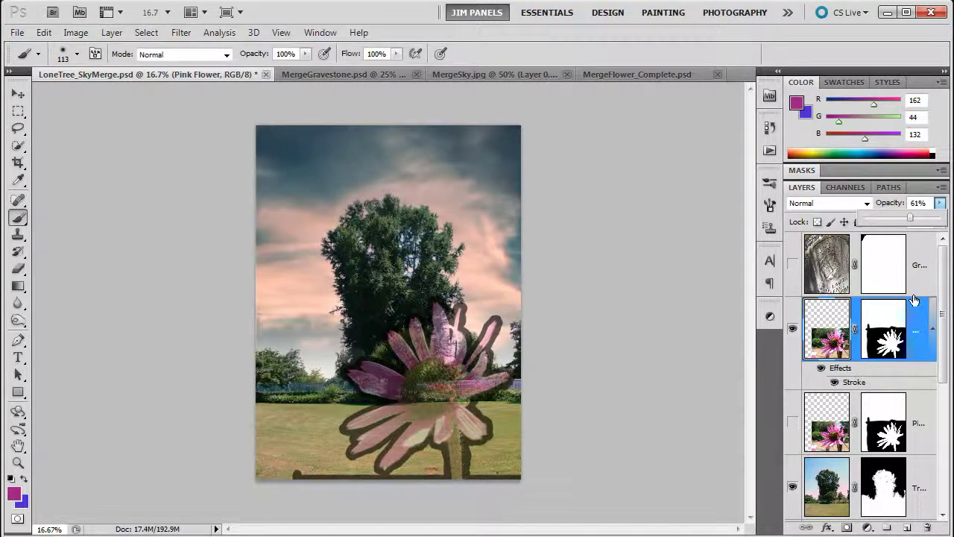
pyautogui.moveTo(913, 218); pyautogui.dragTo(945, 221)
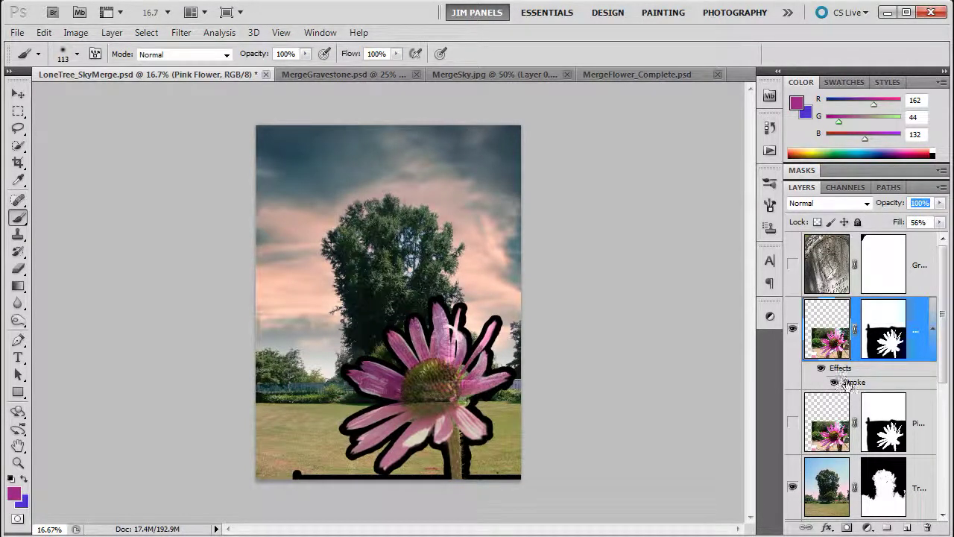
pyautogui.click(939, 222)
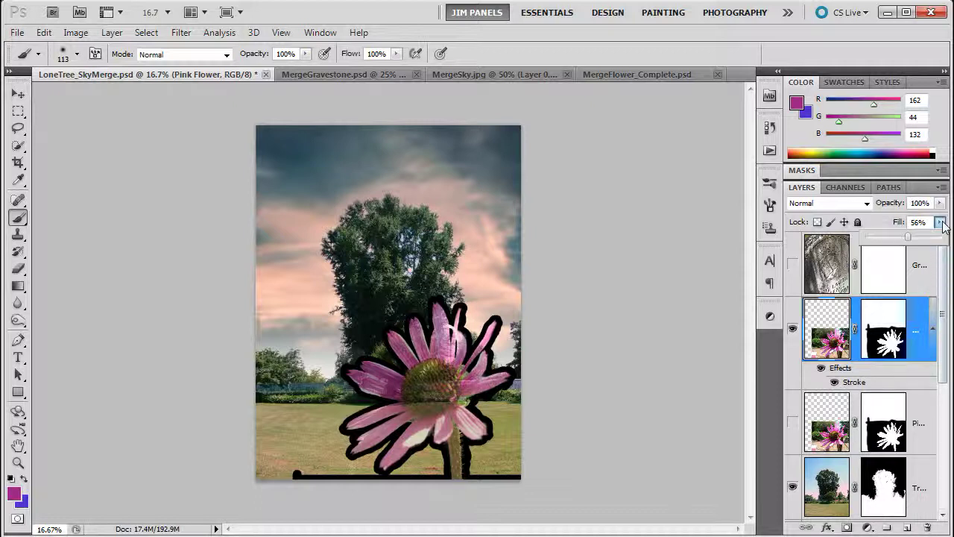
pyautogui.moveTo(915, 237); pyautogui.dragTo(942, 237)
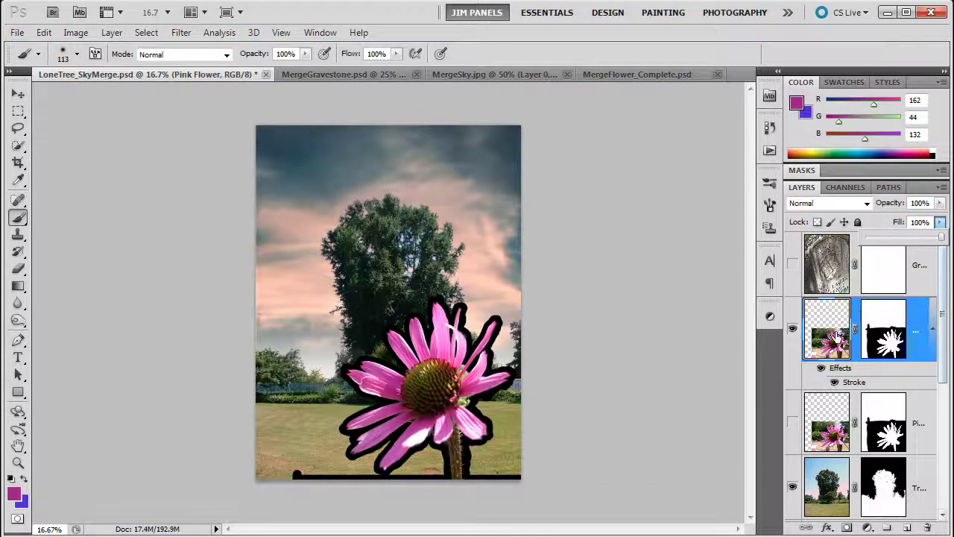
# Step: Turn off the flower's Stroke and delete the effect from the Pink Flower layer
pyautogui.rightClick(841, 378)
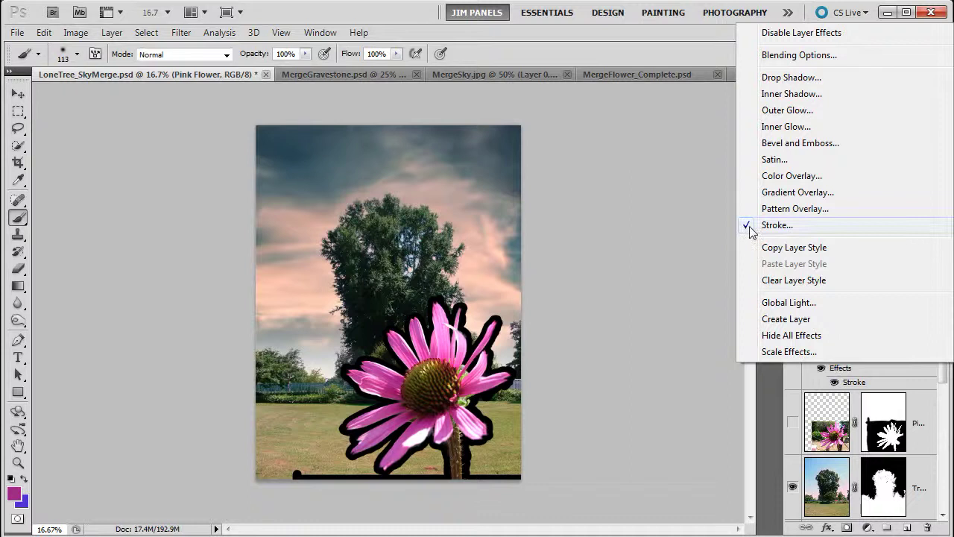
pyautogui.click(744, 224)
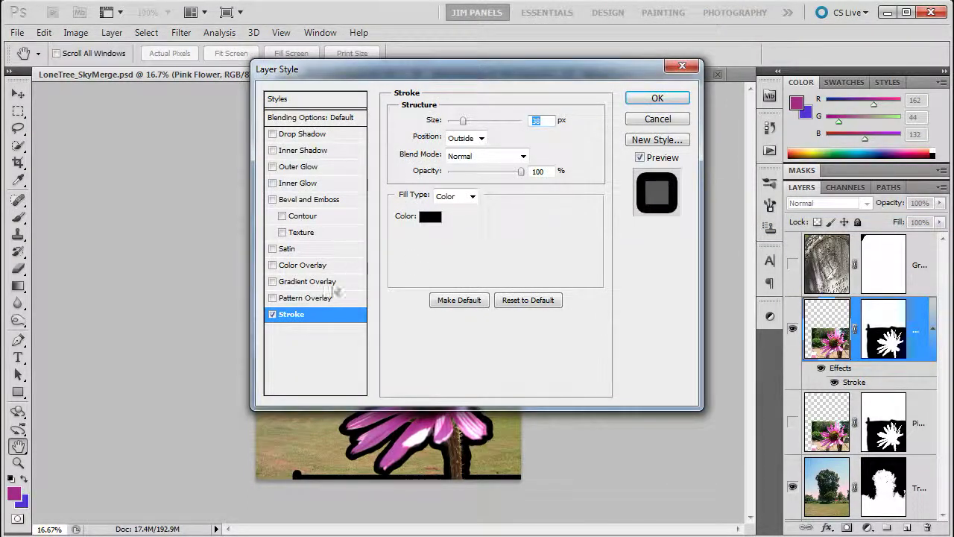
pyautogui.click(272, 313)
pyautogui.click(656, 98)
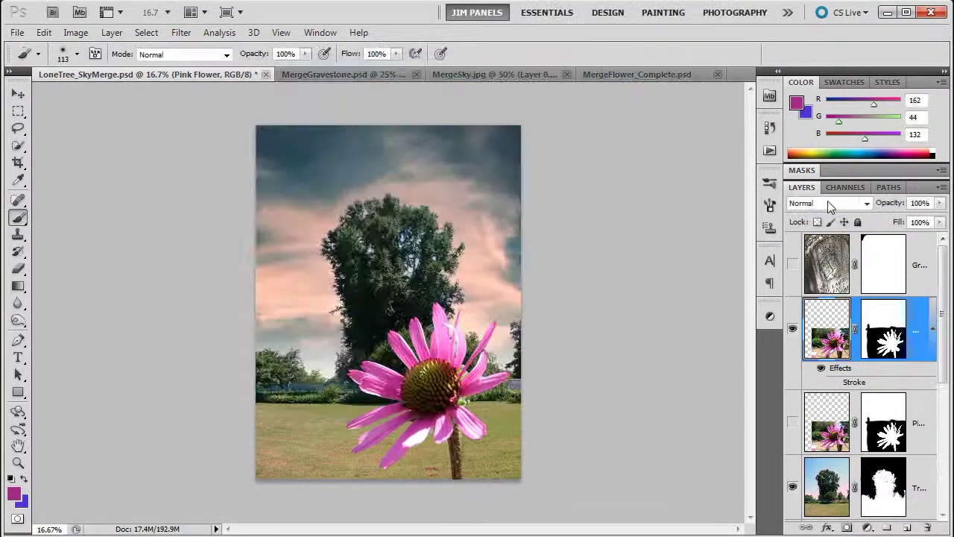
pyautogui.moveTo(839, 367)
pyautogui.mouseDown()
pyautogui.moveTo(915, 414)
pyautogui.moveTo(927, 527)
pyautogui.mouseUp()
pyautogui.moveTo(942, 283); pyautogui.dragTo(942, 252)
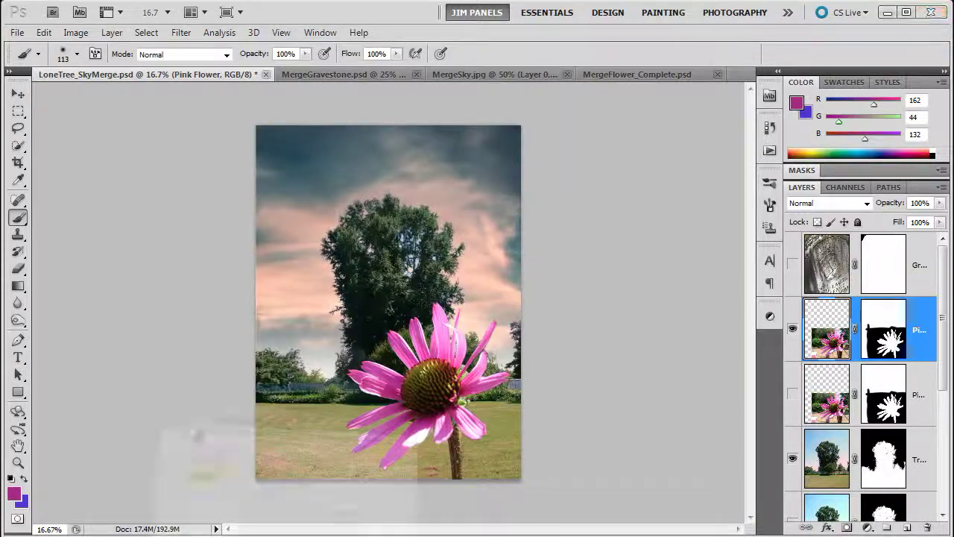
# Step: Scroll the Adobe Help blending-modes page down to the 'Blending mode examples' table
pyautogui.click(350, 469)
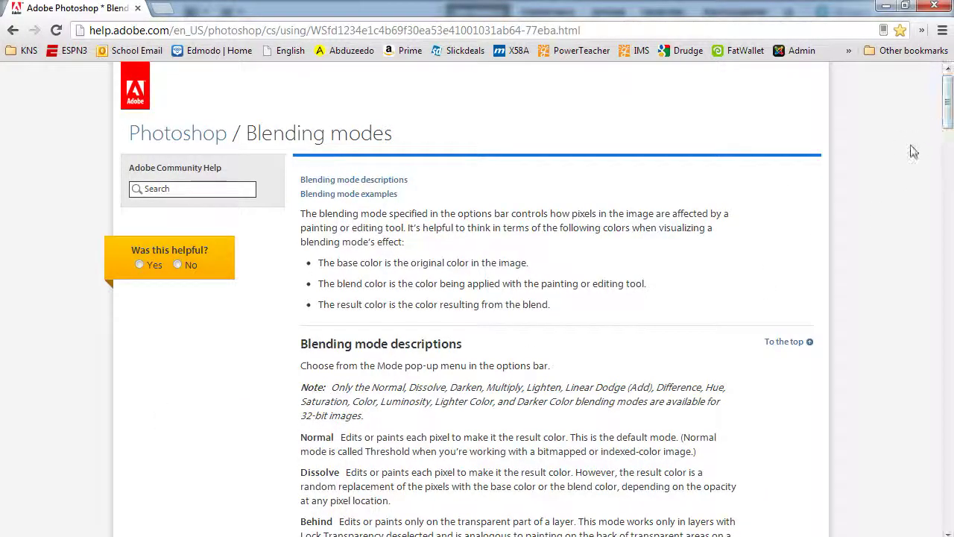
pyautogui.moveTo(949, 101); pyautogui.dragTo(948, 143)
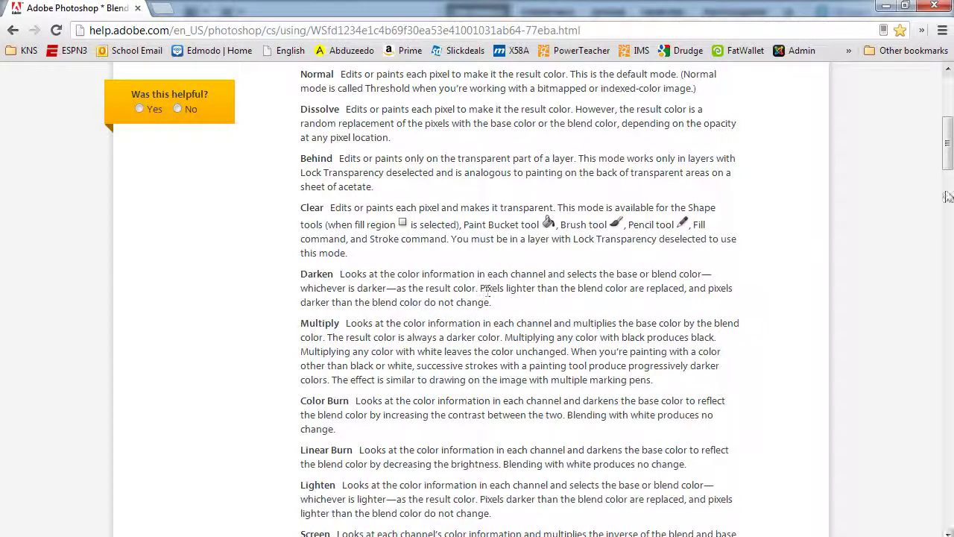
pyautogui.rightClick(948, 145)
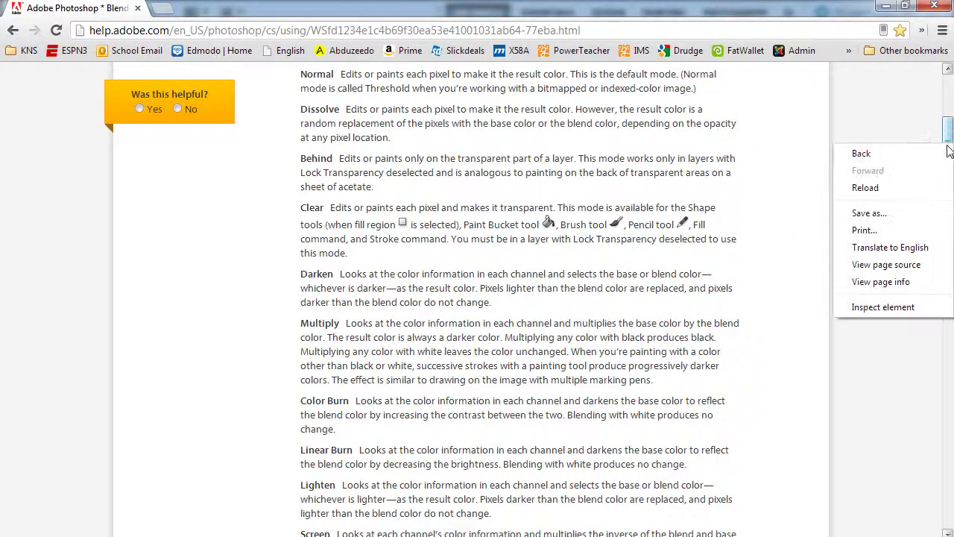
pyautogui.scroll(1, 948, 126)
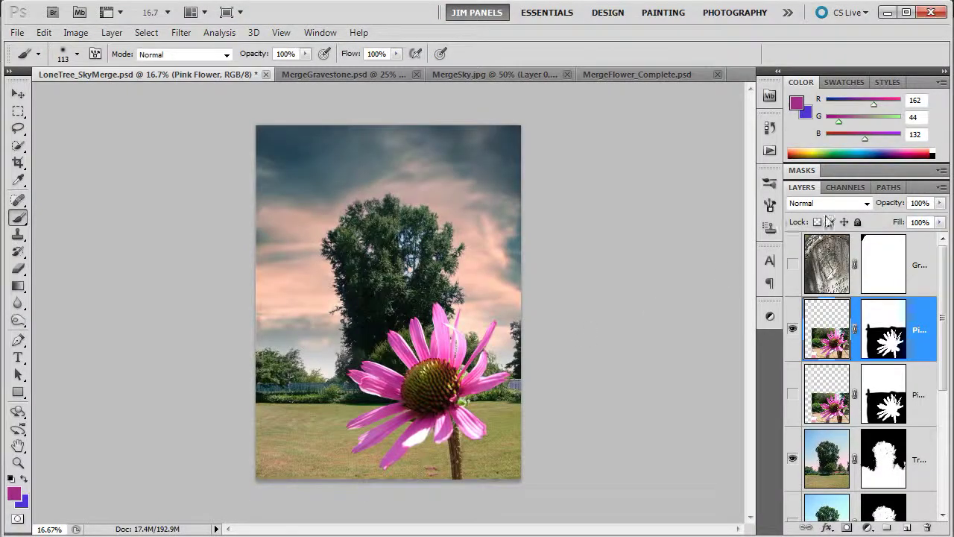
pyautogui.click(864, 202)
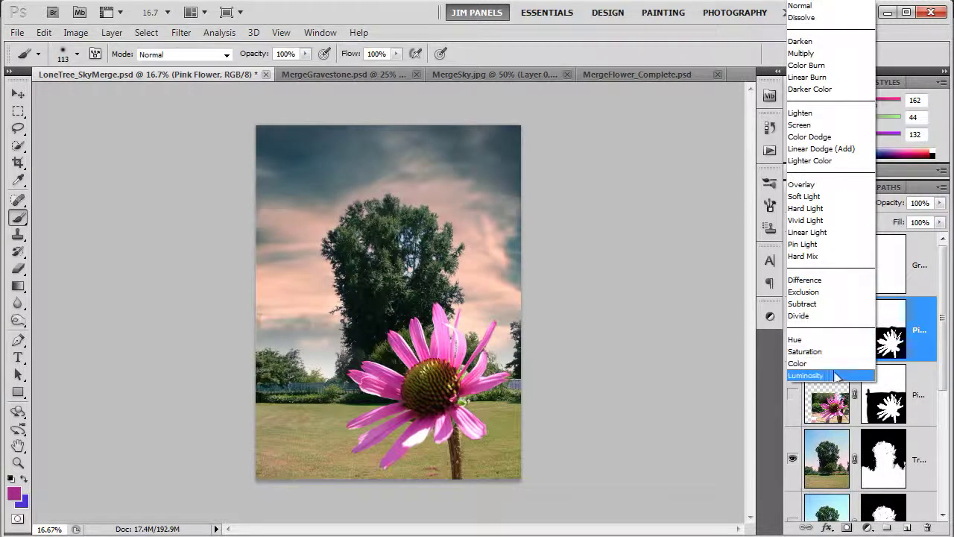
pyautogui.hotkey('alt', 'Tab')
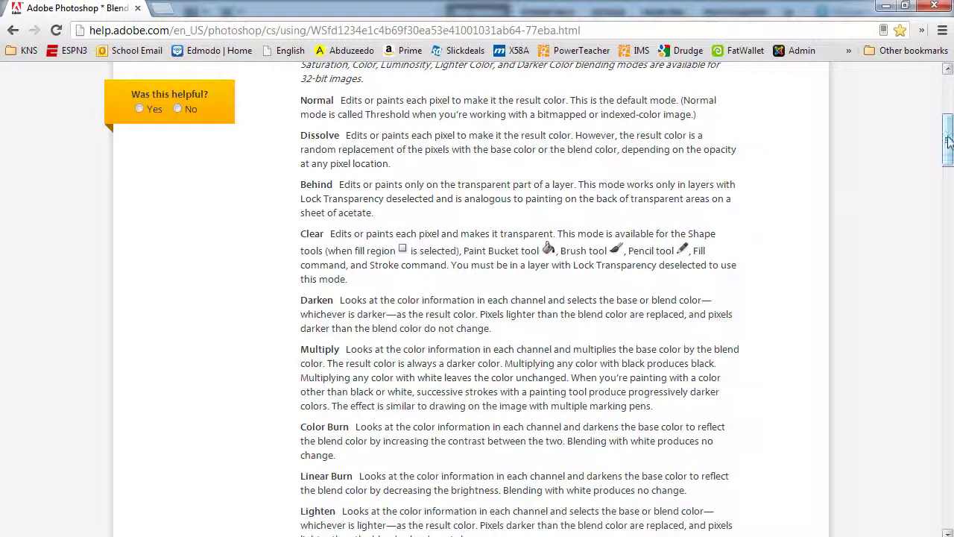
pyautogui.moveTo(948, 139)
pyautogui.mouseDown()
pyautogui.moveTo(949, 160)
pyautogui.moveTo(950, 95)
pyautogui.moveTo(950, 294)
pyautogui.mouseUp()
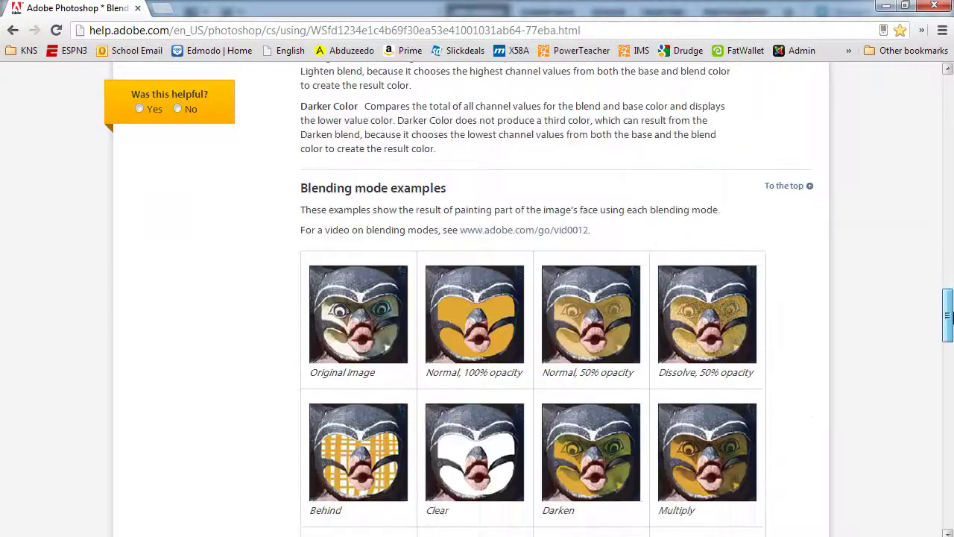
# Step: Scroll through the blend-mode example images down to Darker Color, then minimize Chrome
pyautogui.moveTo(947, 315); pyautogui.dragTo(947, 328)
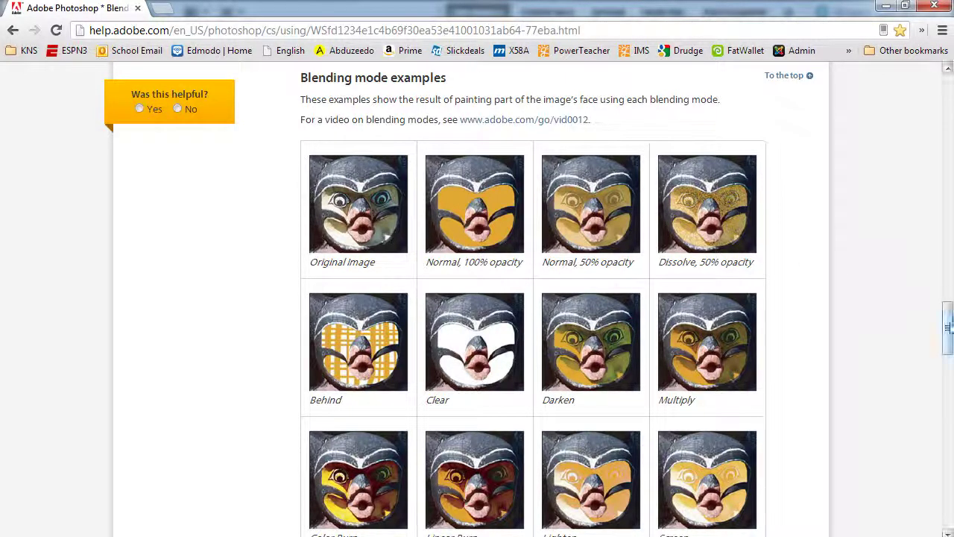
pyautogui.moveTo(948, 325); pyautogui.dragTo(950, 333)
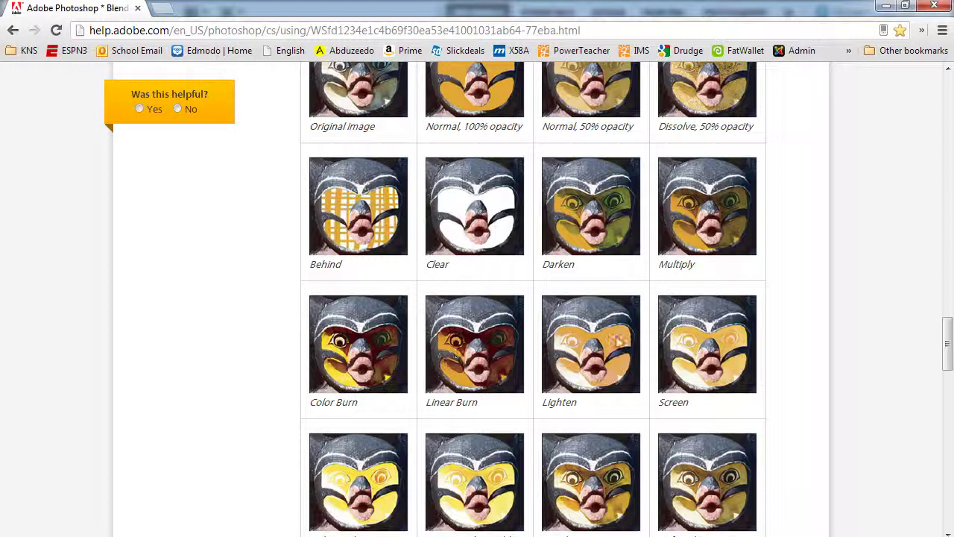
pyautogui.moveTo(949, 337); pyautogui.dragTo(947, 407)
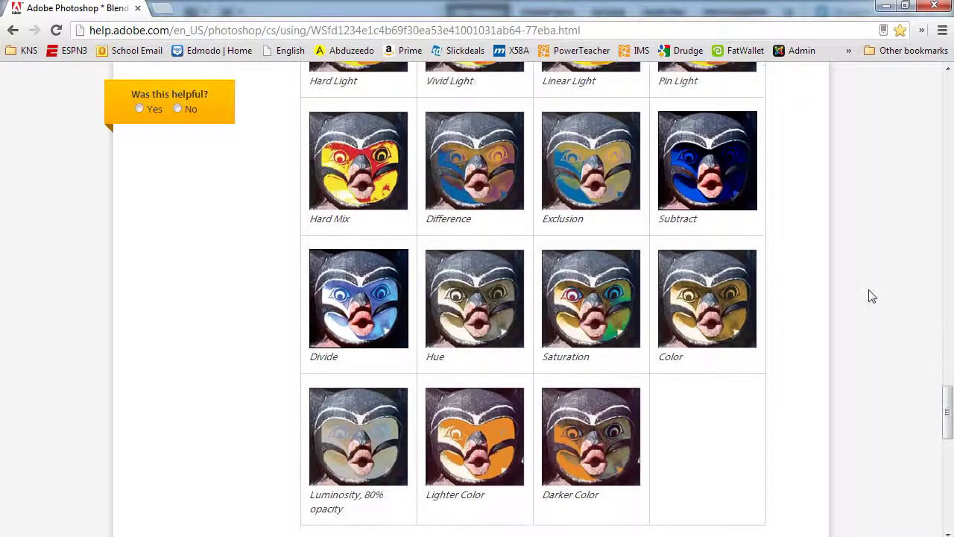
pyautogui.click(886, 6)
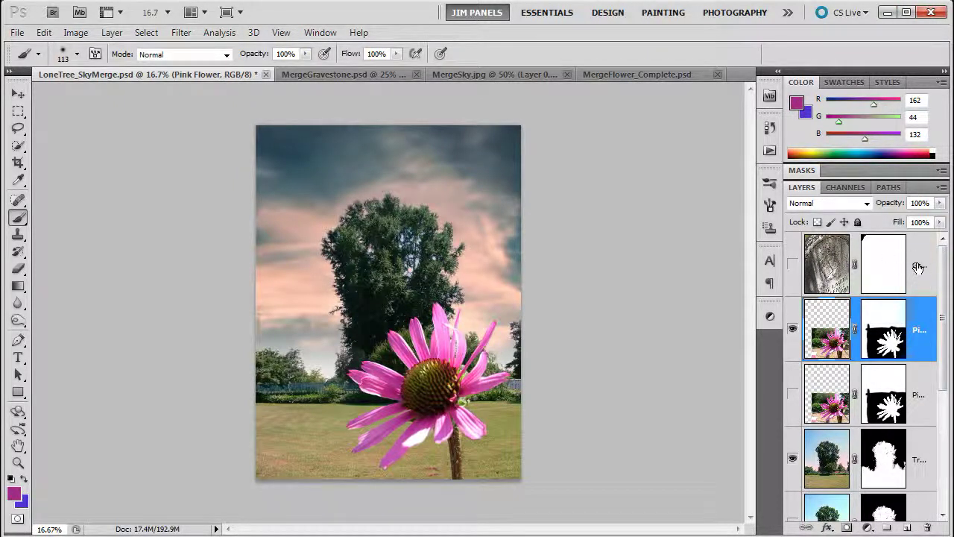
# Step: Make the Gravestone layer visible and shift its image up and slightly left
pyautogui.click(805, 258)
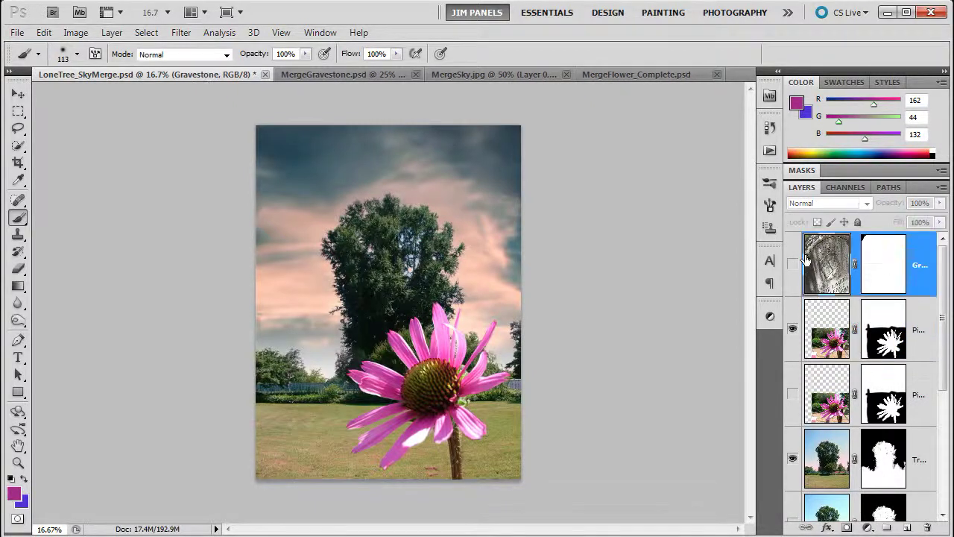
pyautogui.click(792, 263)
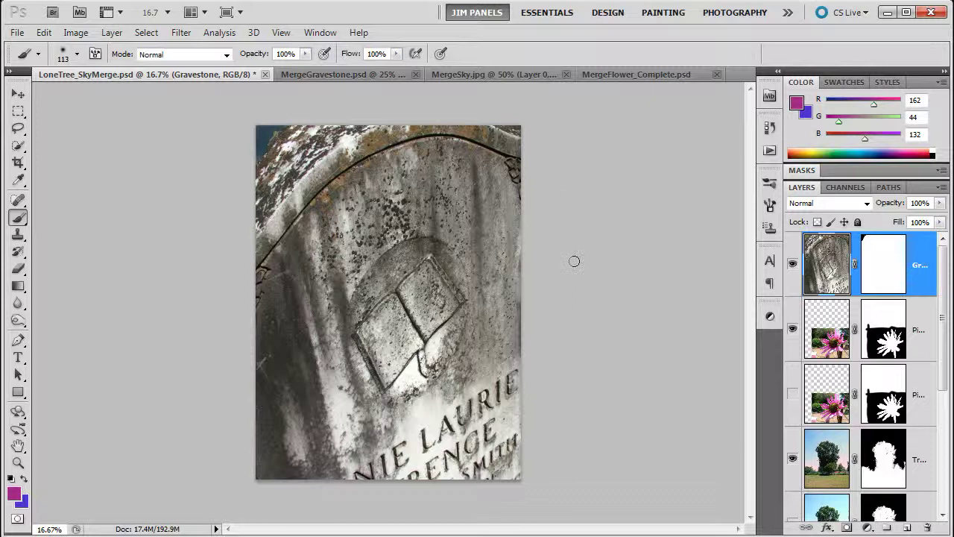
pyautogui.click(18, 93)
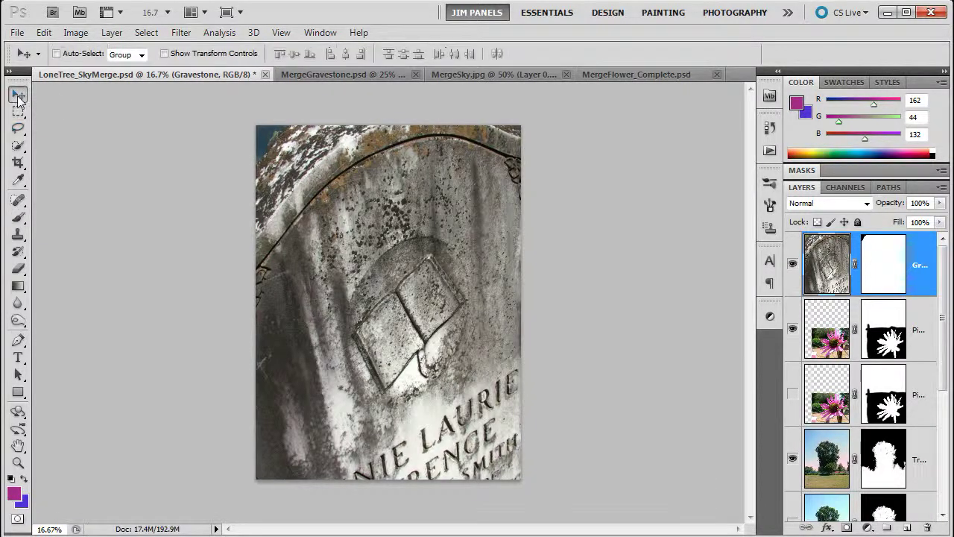
pyautogui.moveTo(403, 293); pyautogui.dragTo(388, 270)
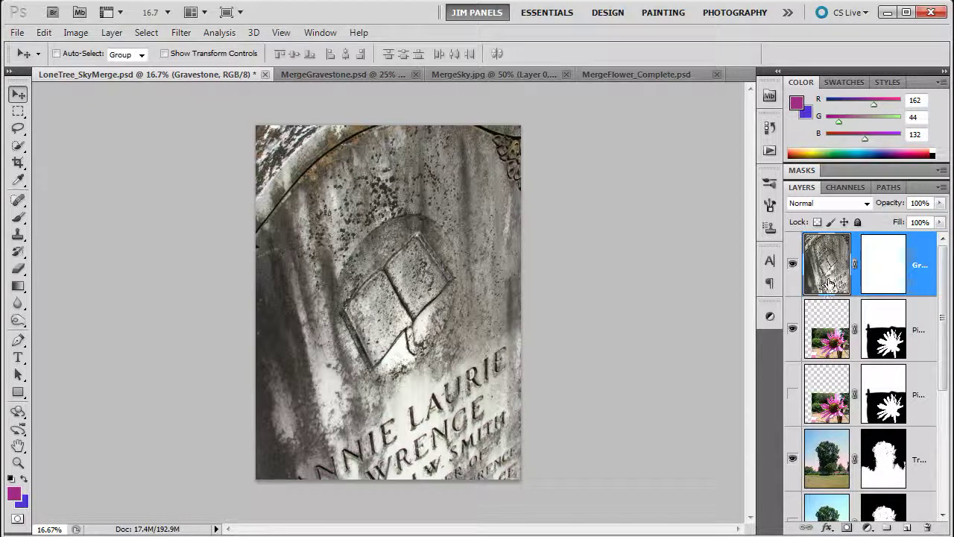
# Step: Step the Gravestone blend mode through Dissolve, Multiply, Color Burn, Linear Burn and Darker Color to Lighten
pyautogui.click(865, 203)
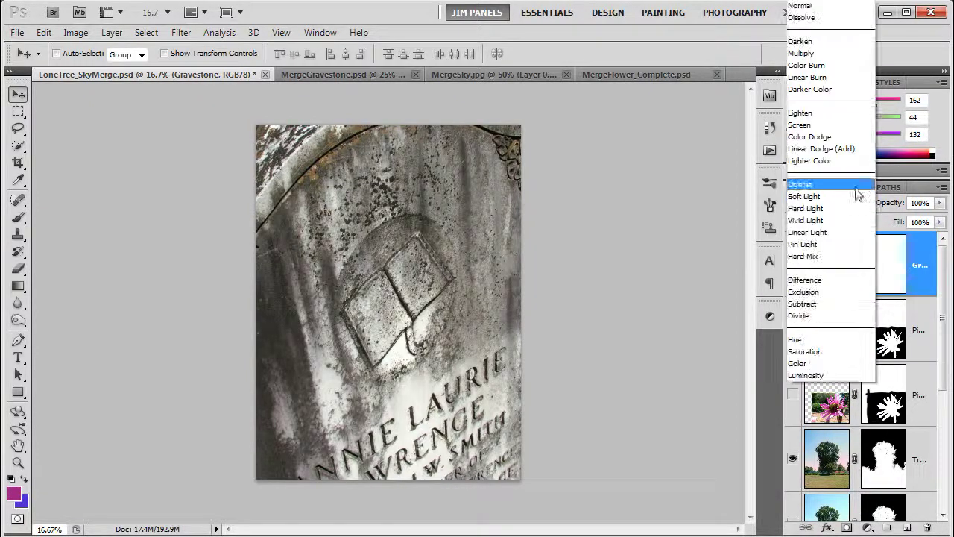
pyautogui.click(801, 8)
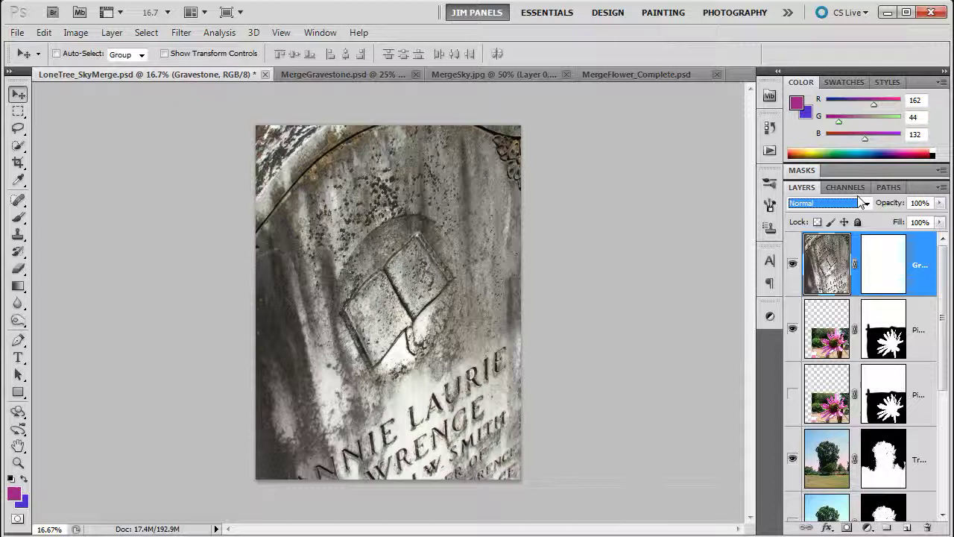
pyautogui.press('Down')
pyautogui.press('Down')
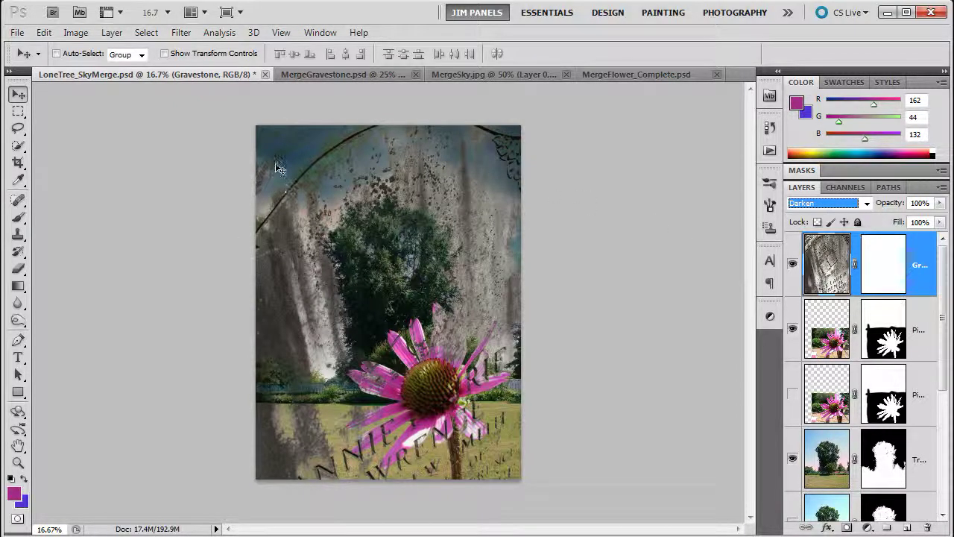
pyautogui.press('Down')
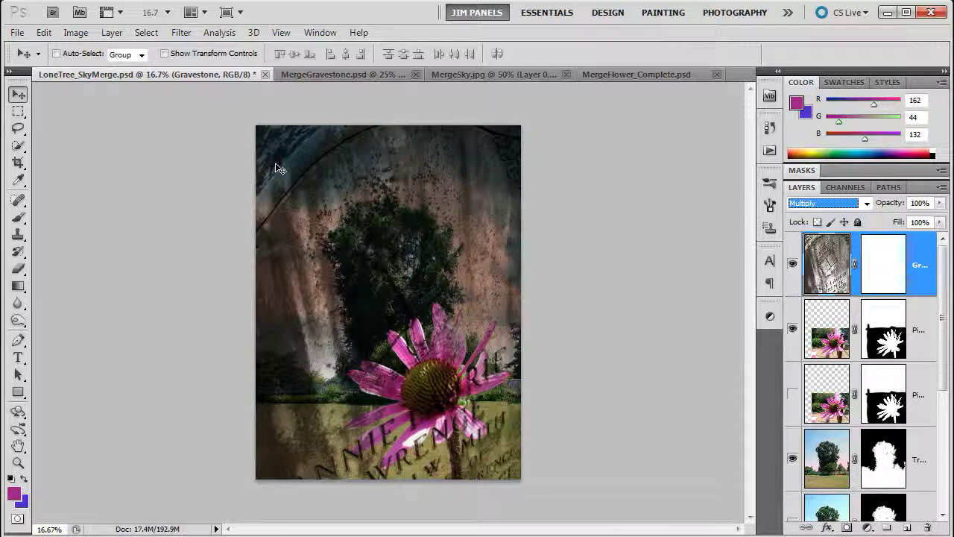
pyautogui.press('Down')
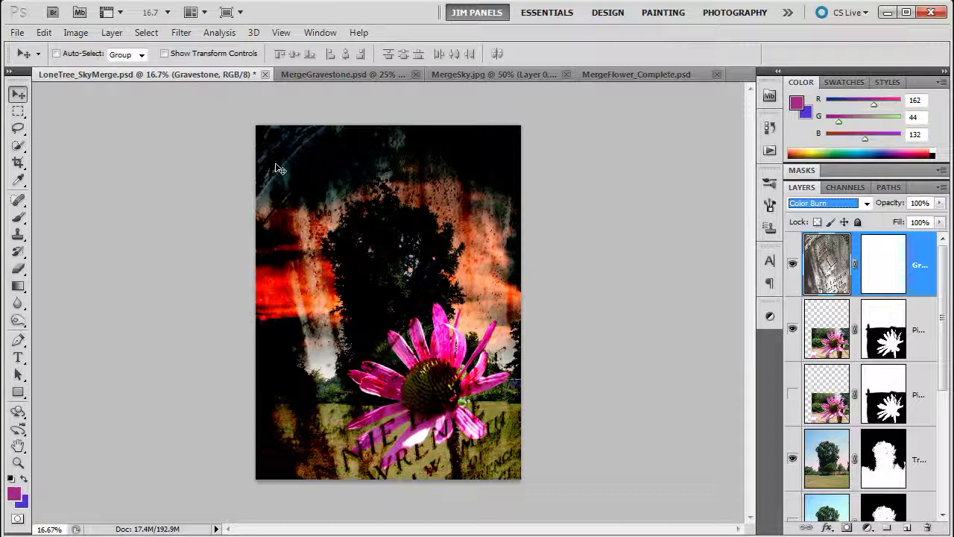
pyautogui.press('Down')
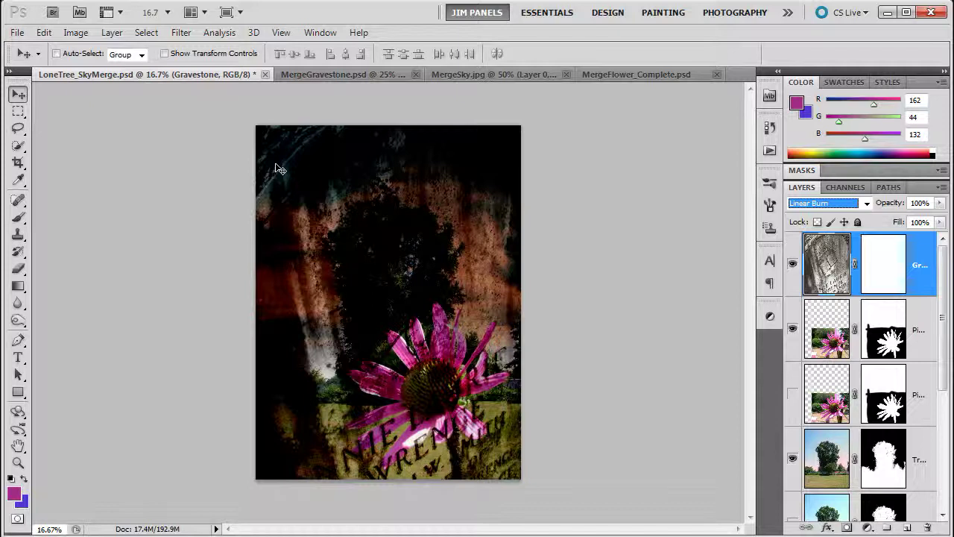
pyautogui.press('Down')
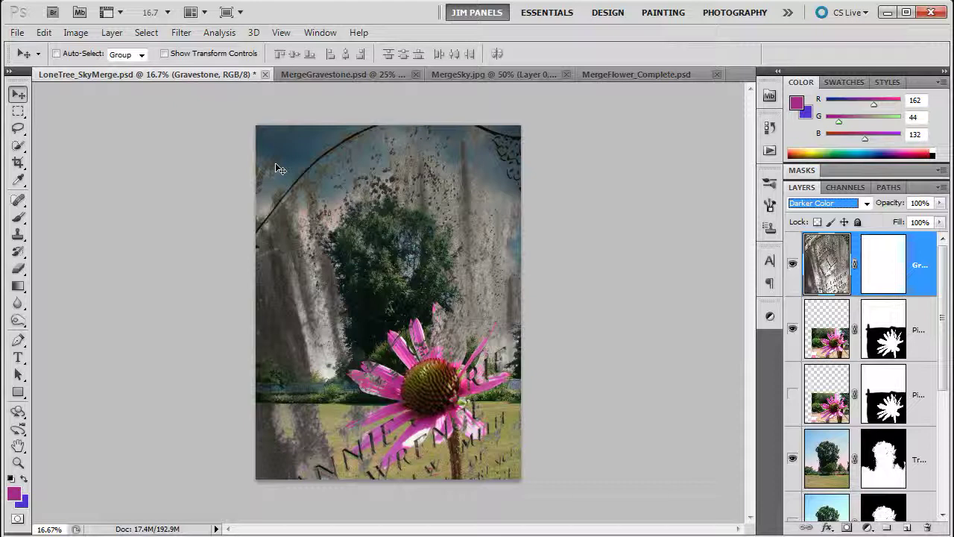
pyautogui.press('Down')
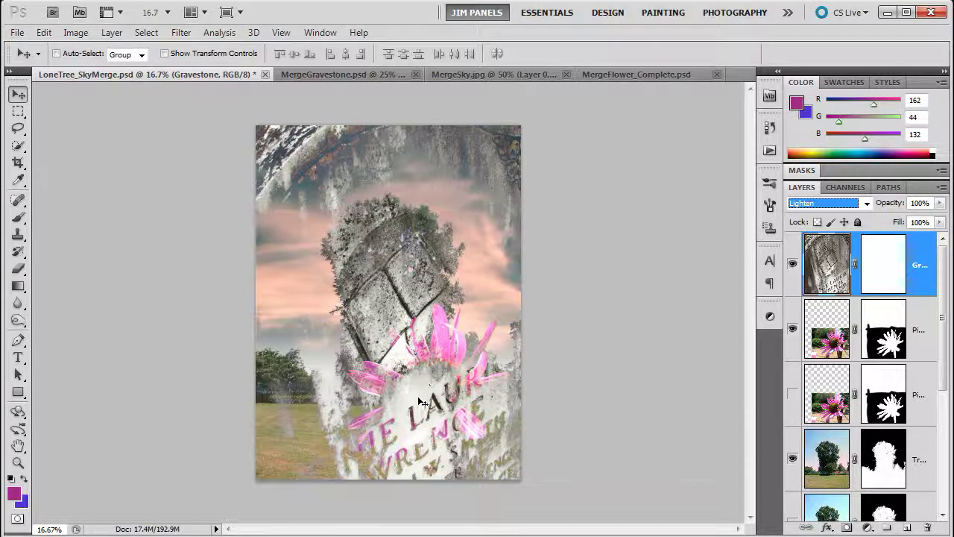
# Step: Step the Gravestone blend through Screen, Color Dodge, Linear Dodge (Add) and Lighter Color to Overlay
pyautogui.press('Down')
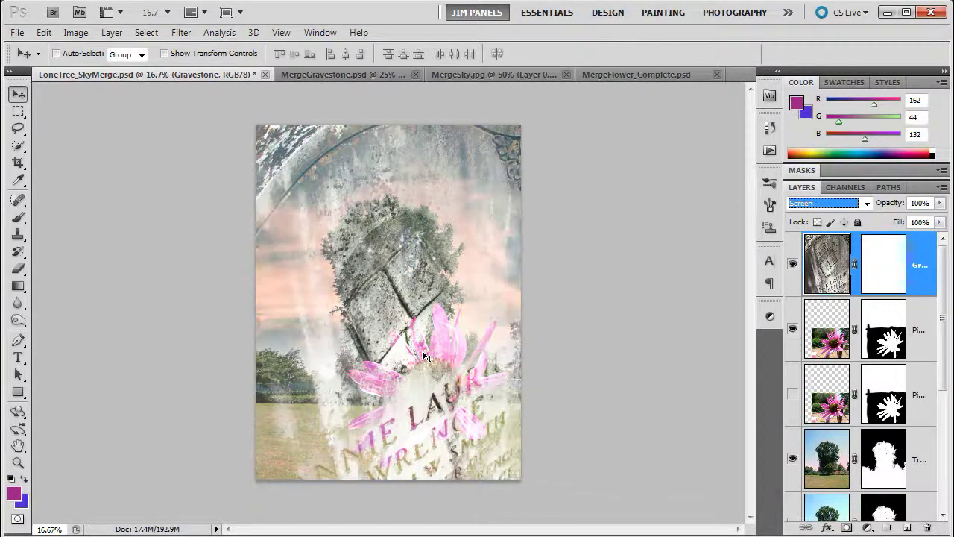
pyautogui.press('Down')
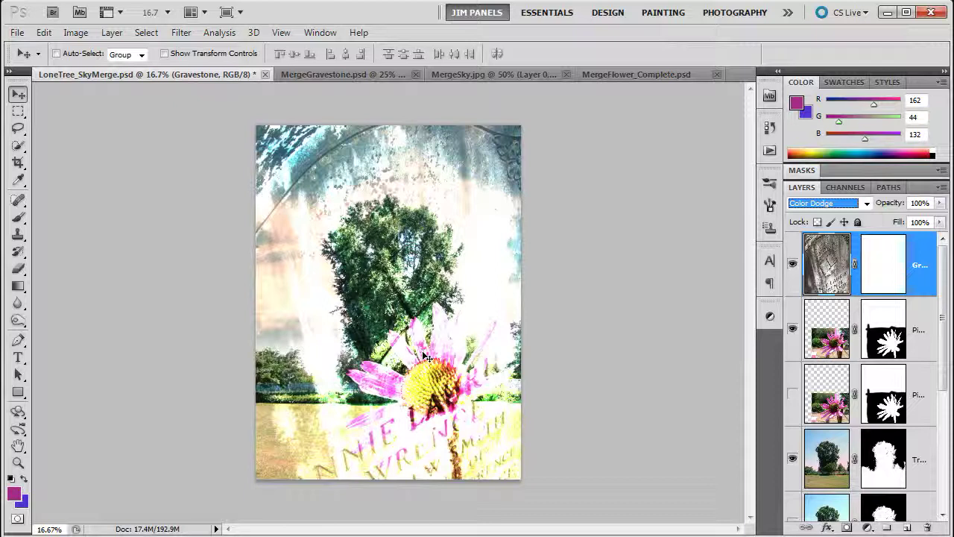
pyautogui.press('Down')
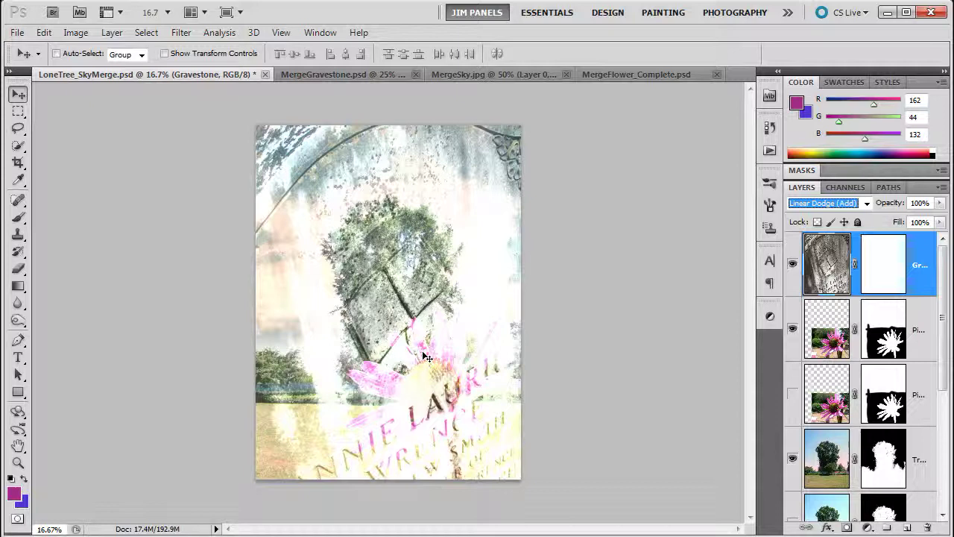
pyautogui.press('Down')
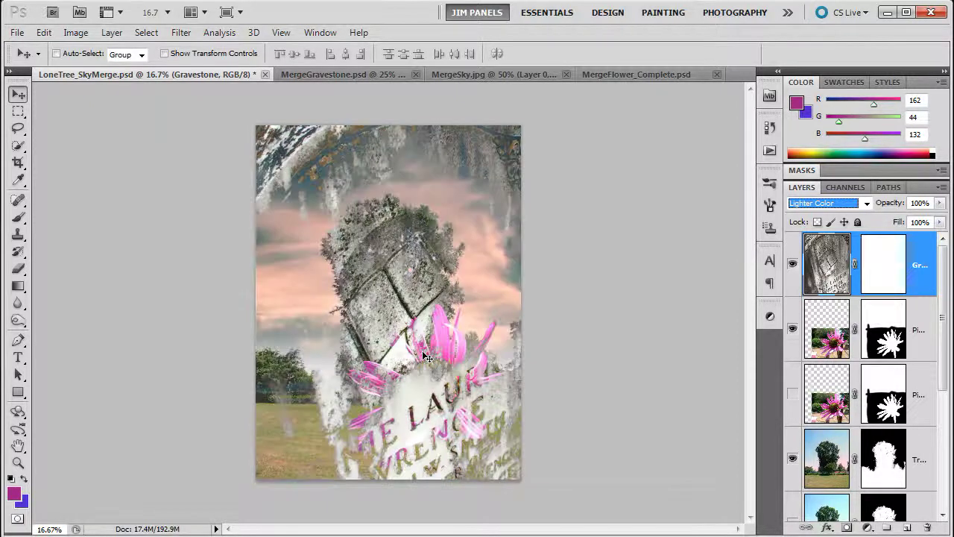
pyautogui.press('Down')
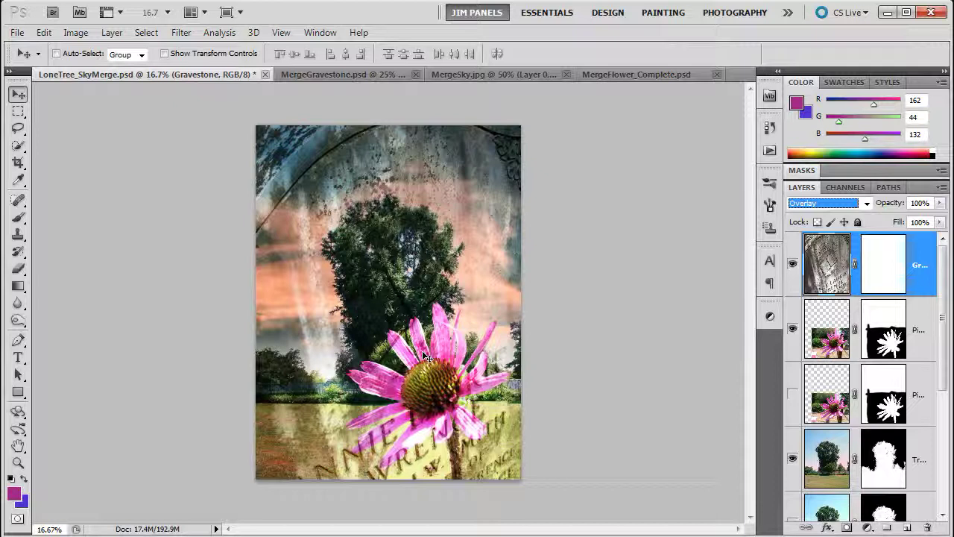
# Step: Step the Gravestone blend through Soft Light, Hard Light, Vivid Light, Linear Light, Pin Light and Hard Mix to Difference
pyautogui.press('Down')
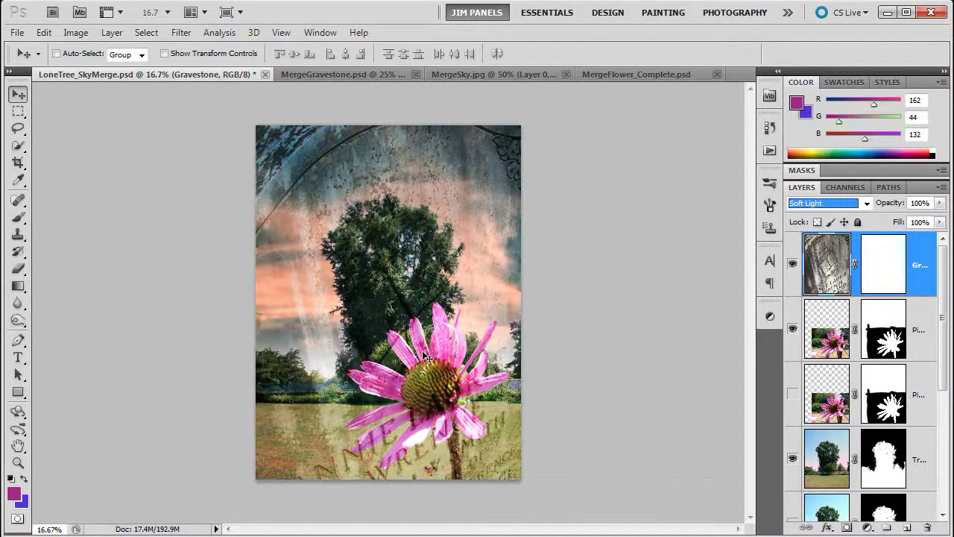
pyautogui.press('Down')
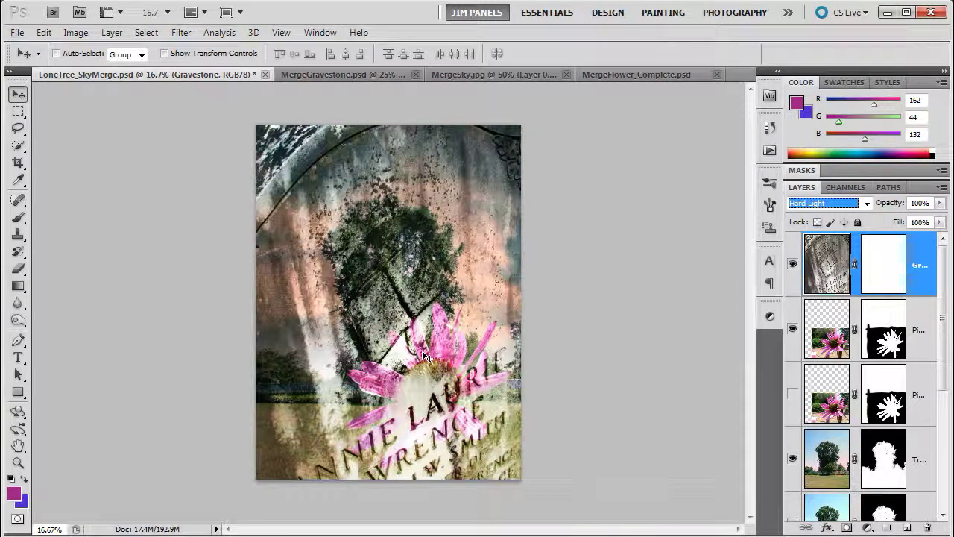
pyautogui.press('Down')
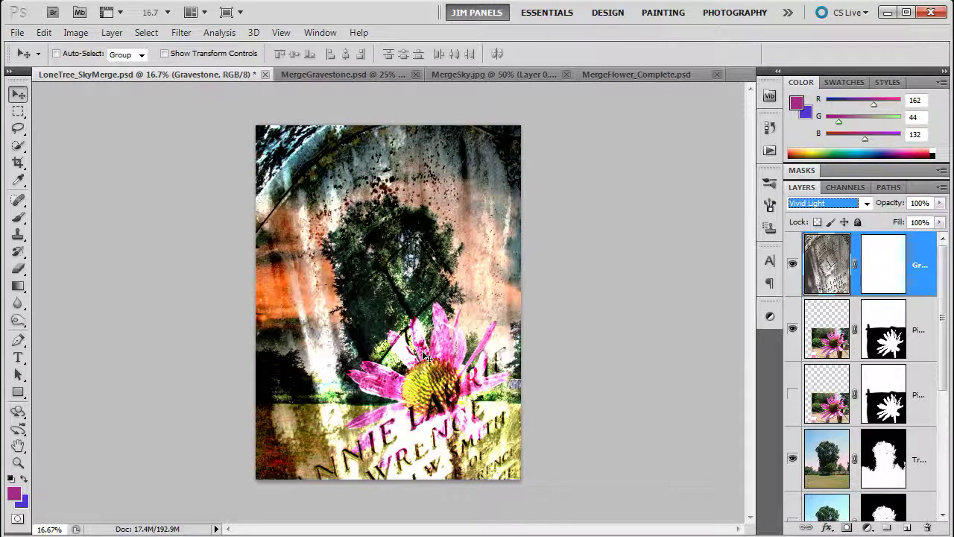
pyautogui.press('Down')
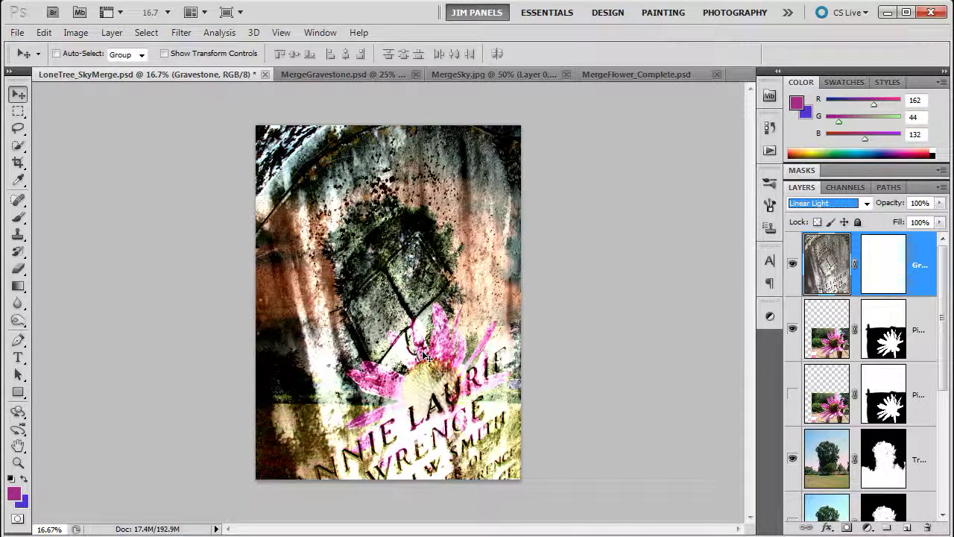
pyautogui.press('Down')
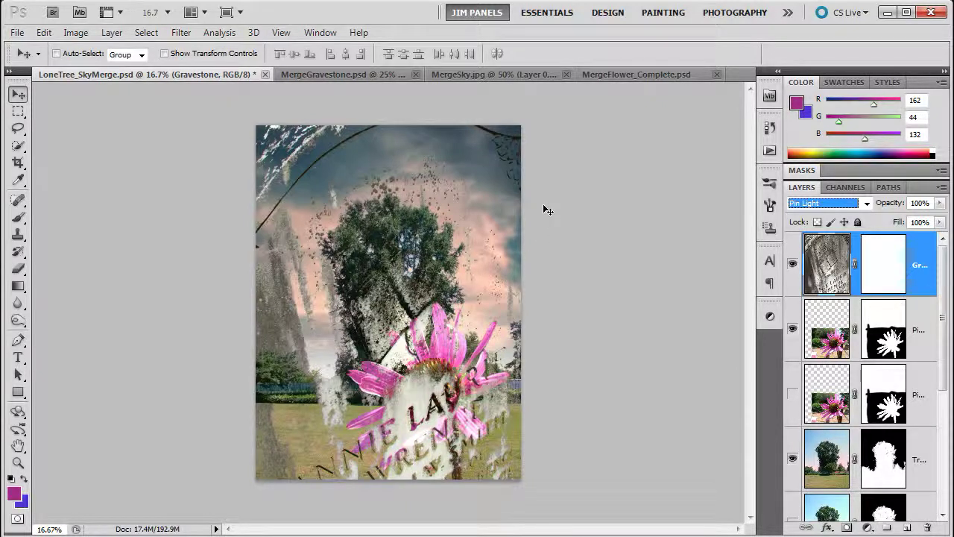
pyautogui.press('Down')
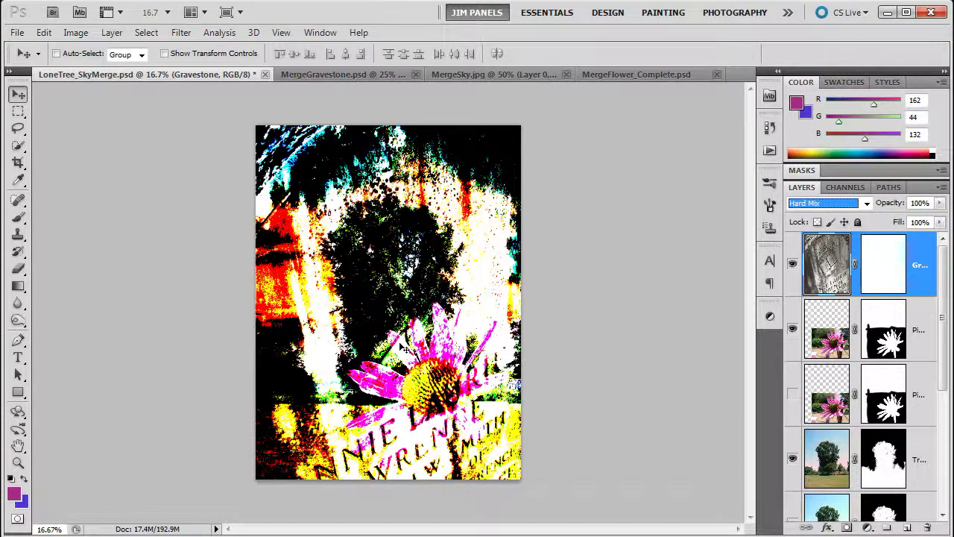
pyautogui.press('Down')
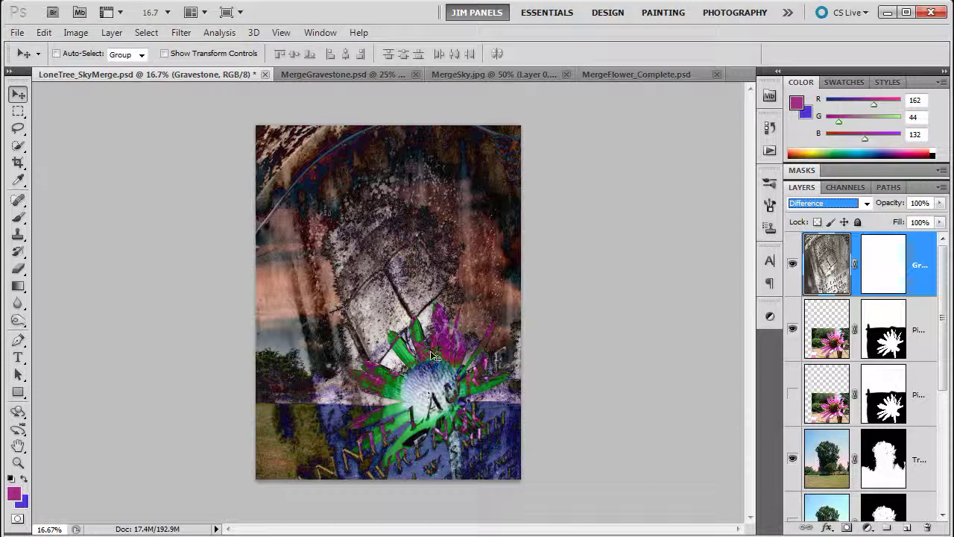
# Step: Step the Gravestone blend through Exclusion, Subtract, Divide and Hue to Luminosity, then back to Normal
pyautogui.press('Down')
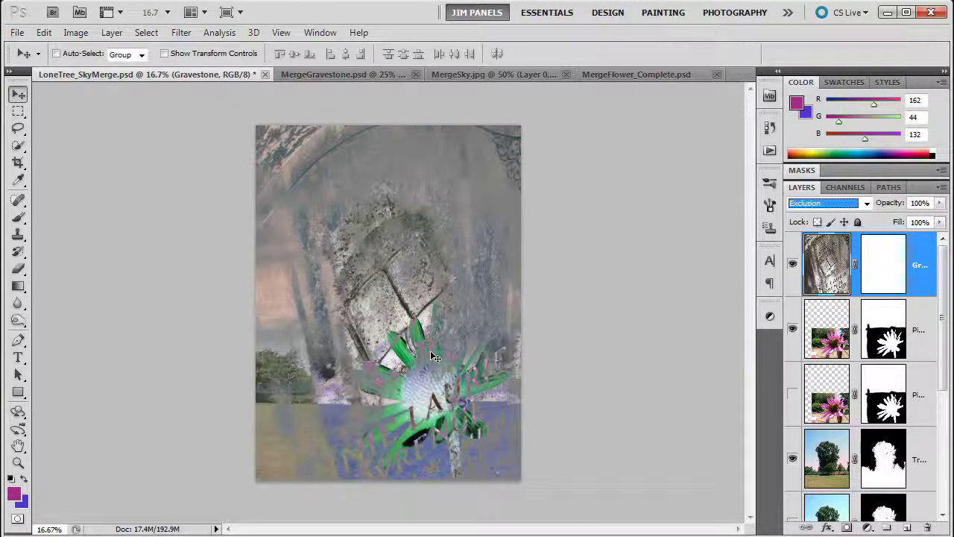
pyautogui.press('Down')
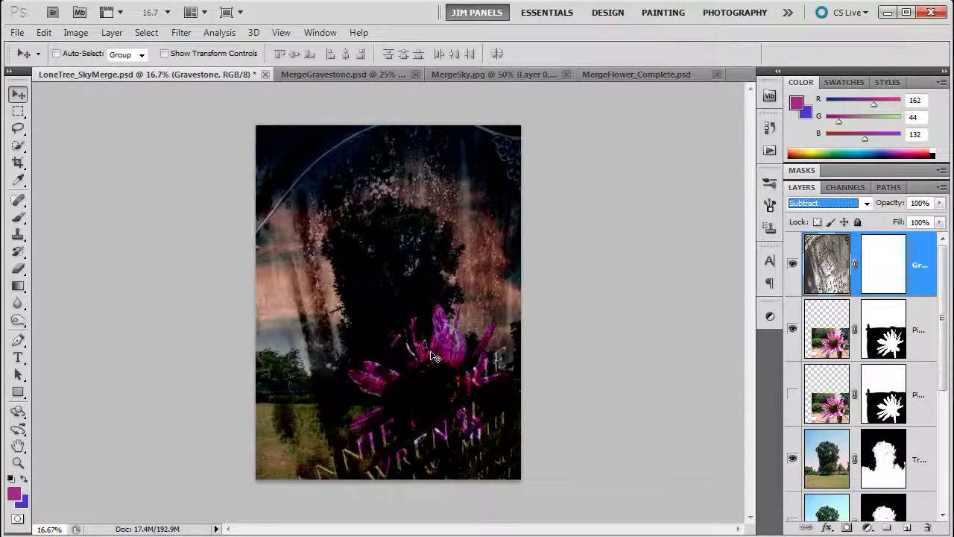
pyautogui.press('Down')
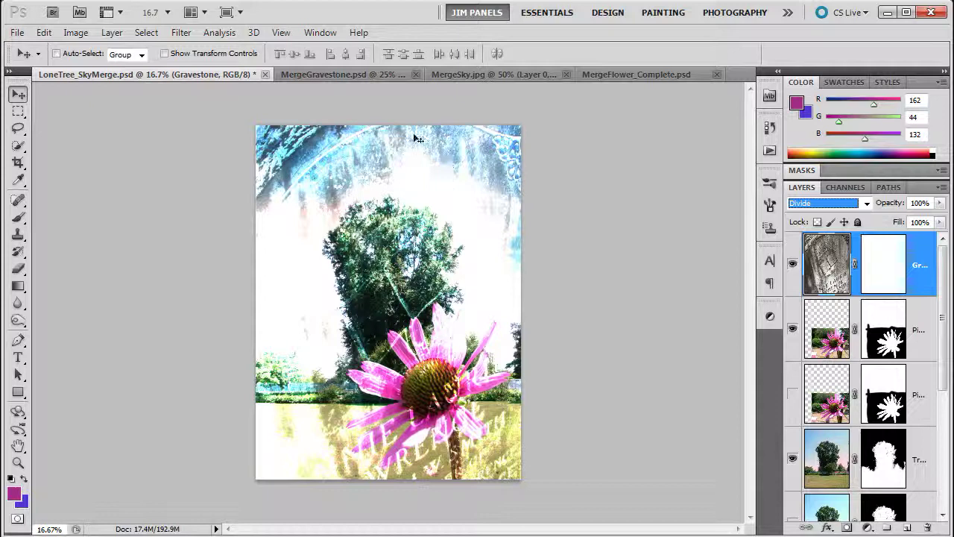
pyautogui.press('Down')
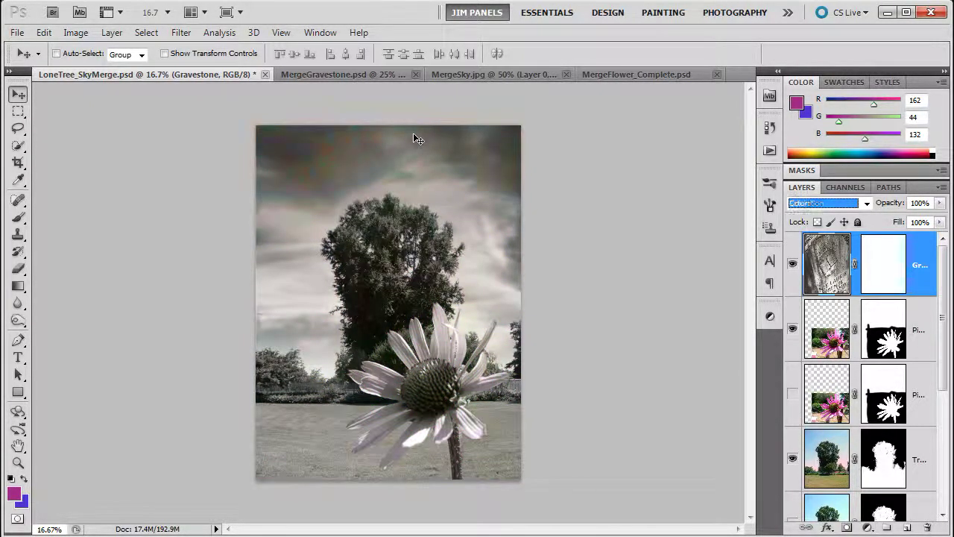
pyautogui.press('Down')
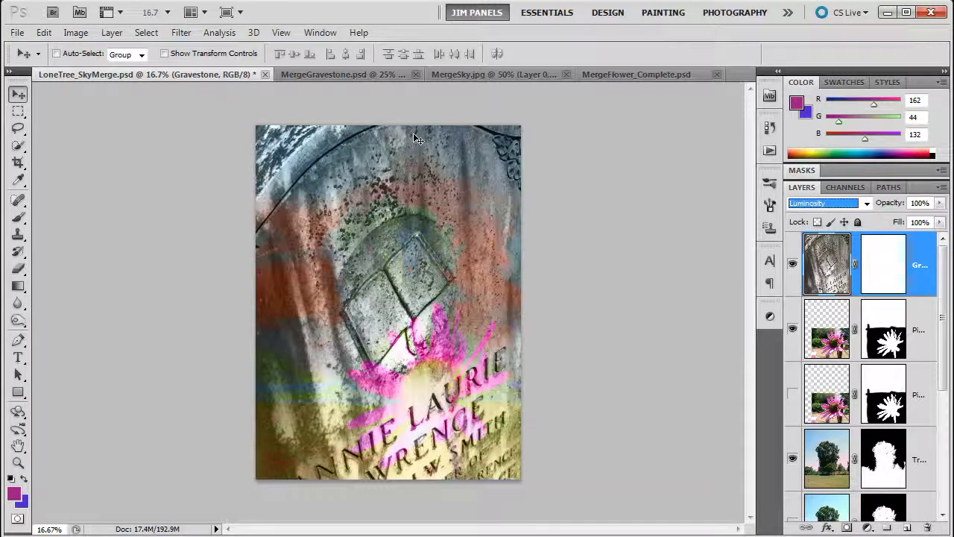
pyautogui.press('Up')
pyautogui.press('Up')
pyautogui.press('Up')
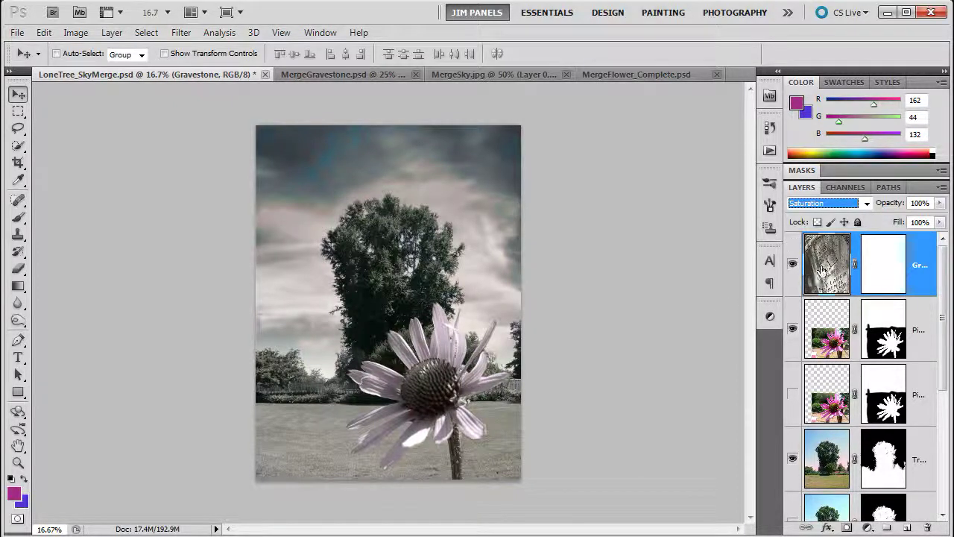
pyautogui.press('Up')
pyautogui.press('Up')
pyautogui.press('Up')
pyautogui.press('Up')
pyautogui.press('Up')
pyautogui.press('Up')
pyautogui.press('Up')
pyautogui.press('Up')
pyautogui.press('Up')
pyautogui.press('Up')
pyautogui.press('Up')
pyautogui.press('Up')
pyautogui.press('Up')
pyautogui.press('Up')
pyautogui.press('Up')
pyautogui.press('Up')
pyautogui.press('Up')
pyautogui.press('Up')
pyautogui.press('Up')
pyautogui.press('Up')
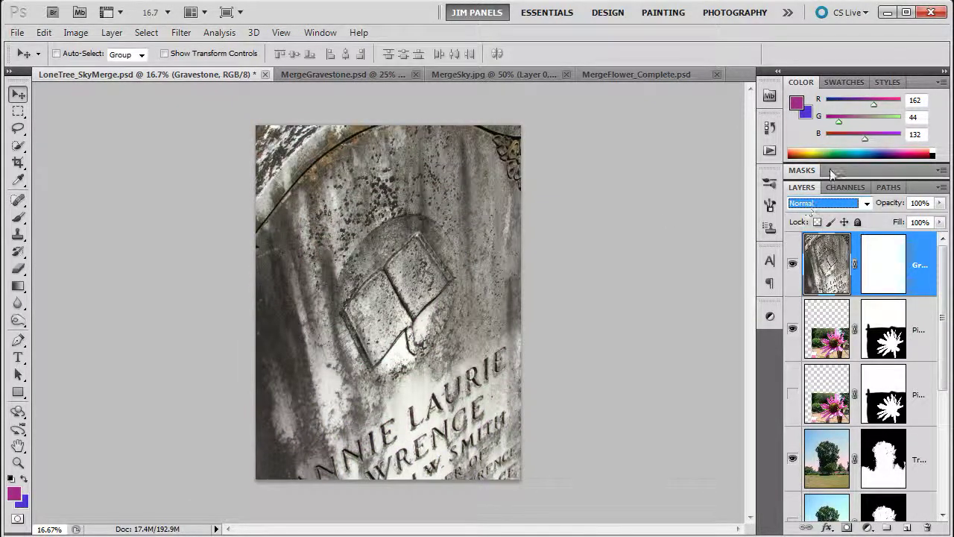
# Step: Choose Overlay from the Gravestone layer's blend menu and set its Opacity to 75%
pyautogui.click(865, 203)
pyautogui.press('Up')
pyautogui.press('Up')
pyautogui.press('Up')
pyautogui.press('Up')
pyautogui.press('Up')
pyautogui.press('Up')
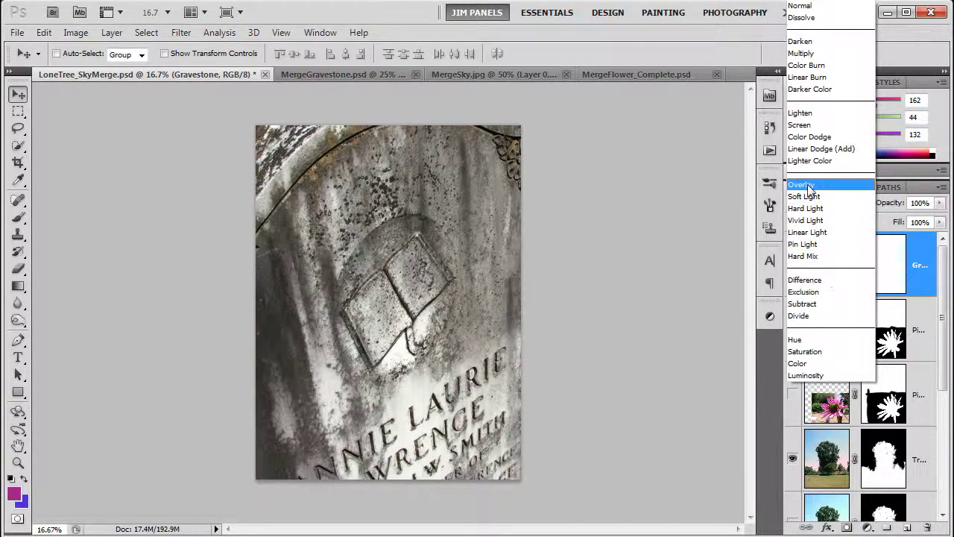
pyautogui.press('Return')
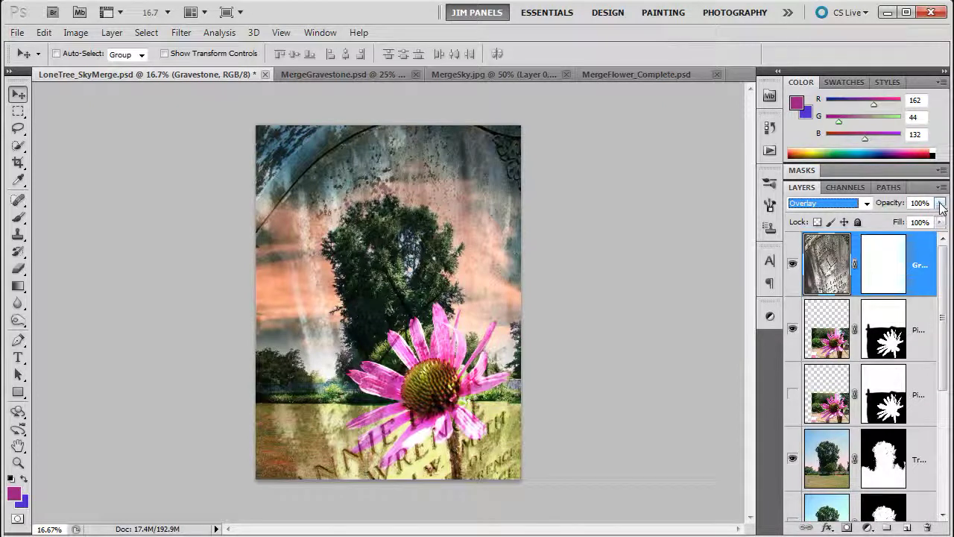
pyautogui.moveTo(940, 204); pyautogui.dragTo(907, 224)
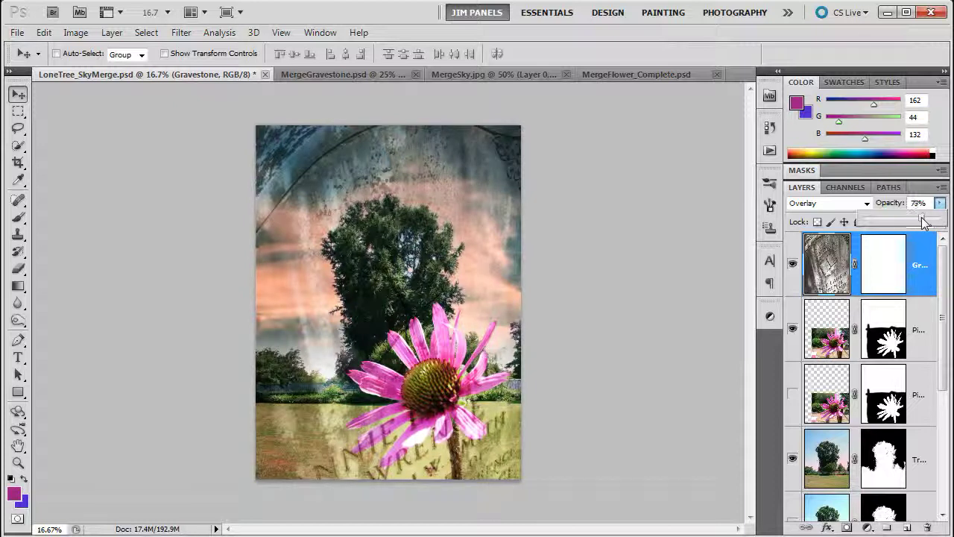
pyautogui.moveTo(923, 222); pyautogui.dragTo(925, 222)
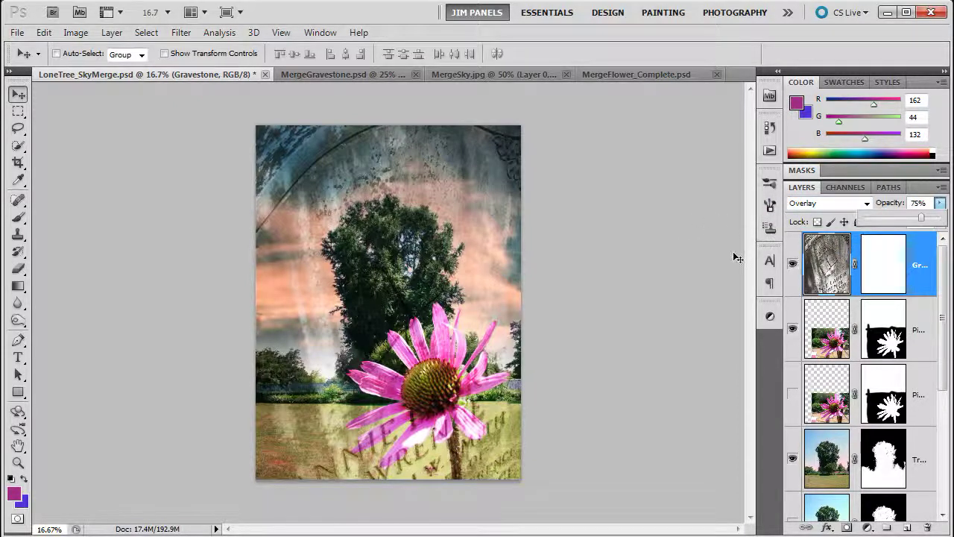
# Step: Target the Gravestone mask with a 1009 px, 0% hardness round brush at 51% opacity
pyautogui.click(877, 264)
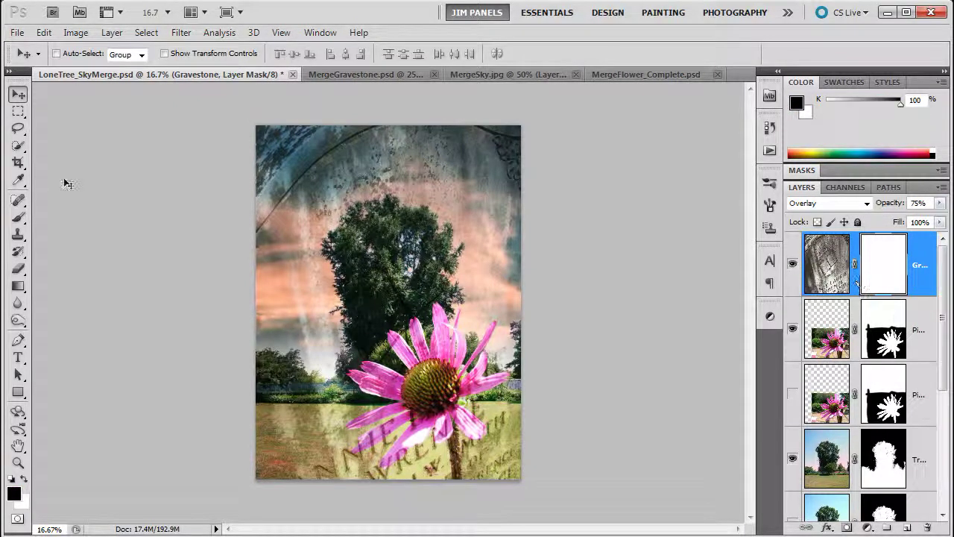
pyautogui.click(19, 217)
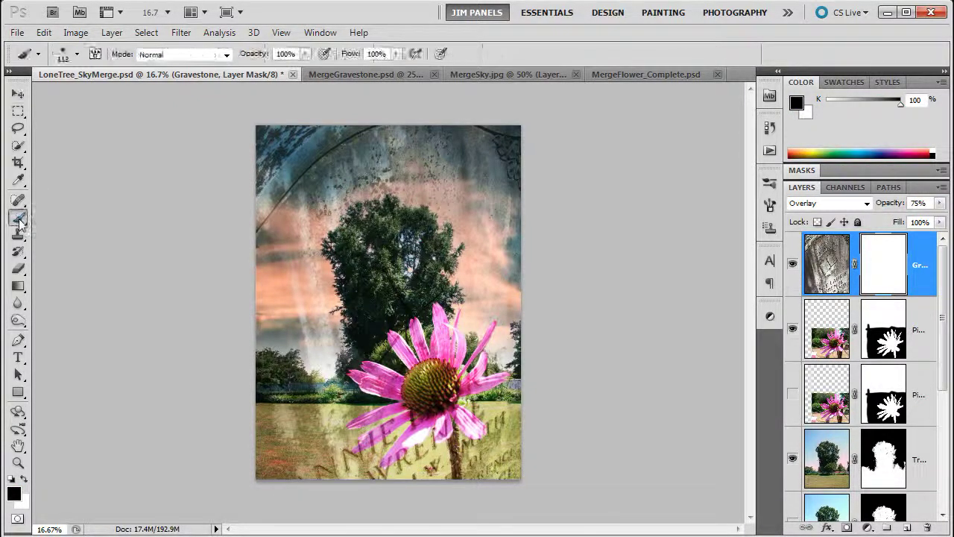
pyautogui.click(77, 54)
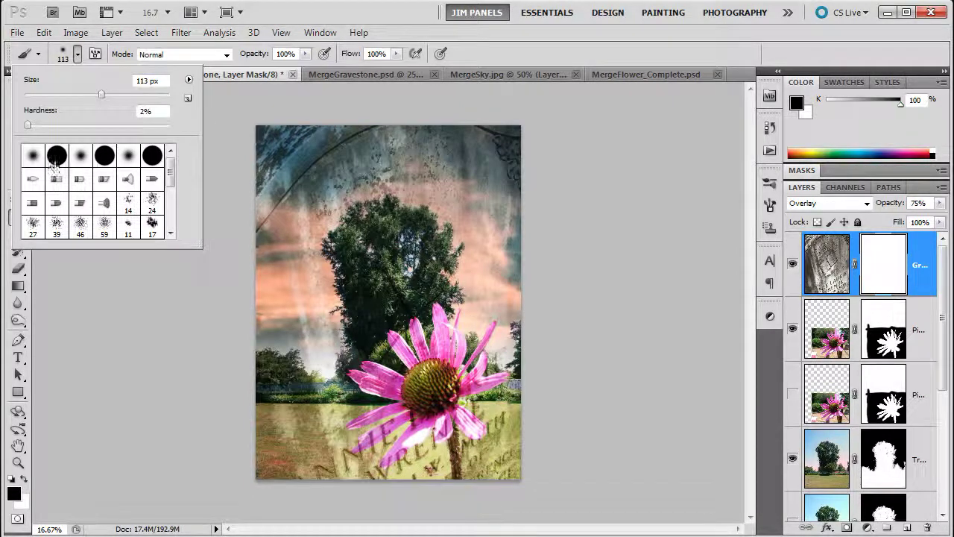
pyautogui.click(129, 155)
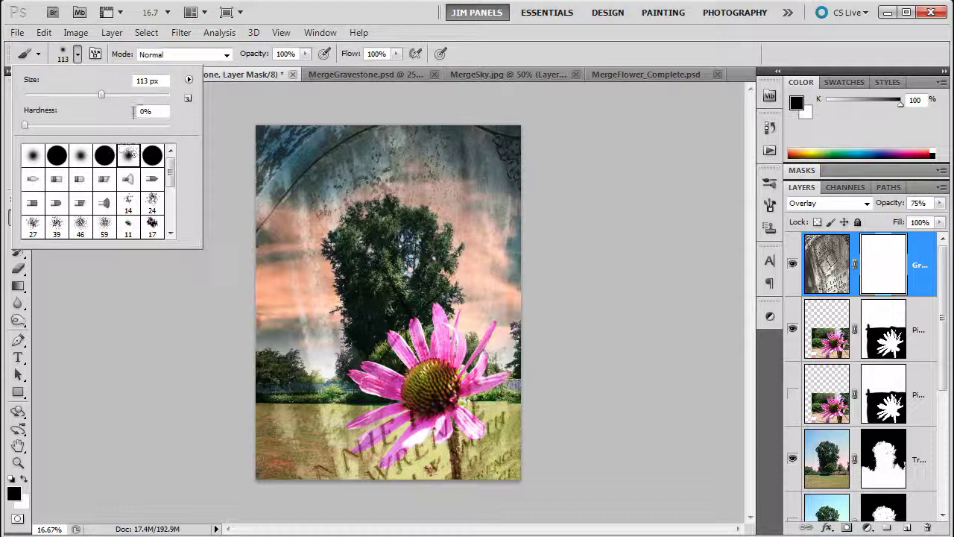
pyautogui.moveTo(102, 95)
pyautogui.mouseDown()
pyautogui.moveTo(149, 96)
pyautogui.moveTo(213, 117)
pyautogui.moveTo(163, 96)
pyautogui.mouseUp()
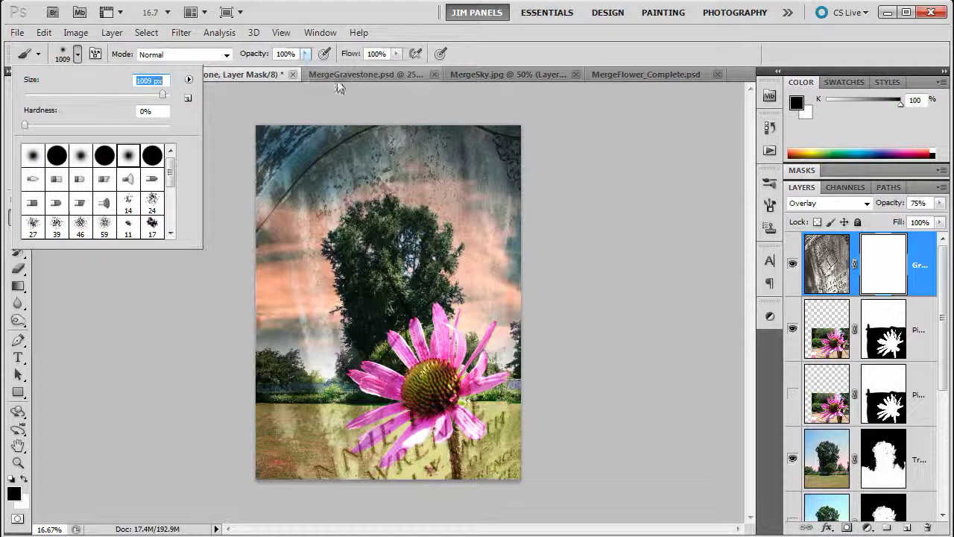
pyautogui.click(306, 55)
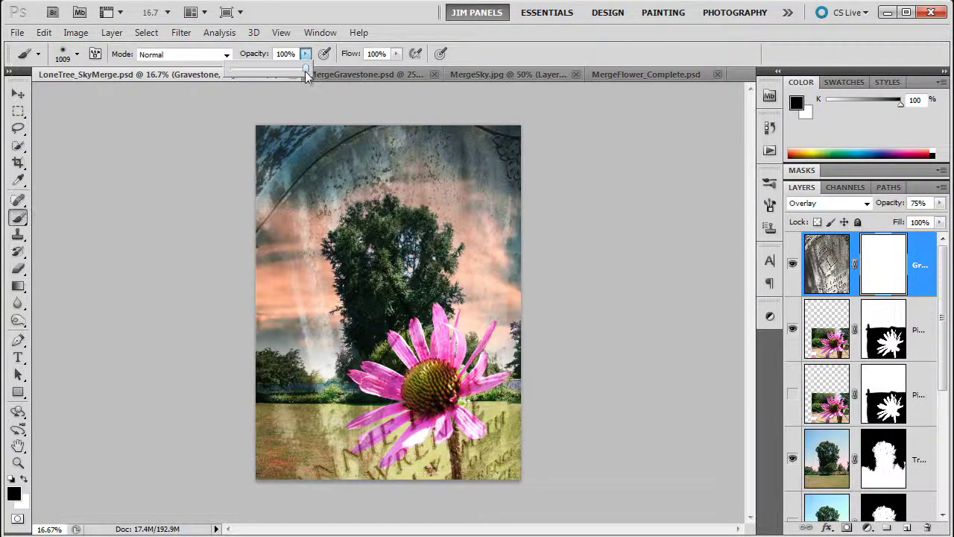
pyautogui.moveTo(305, 71); pyautogui.dragTo(269, 69)
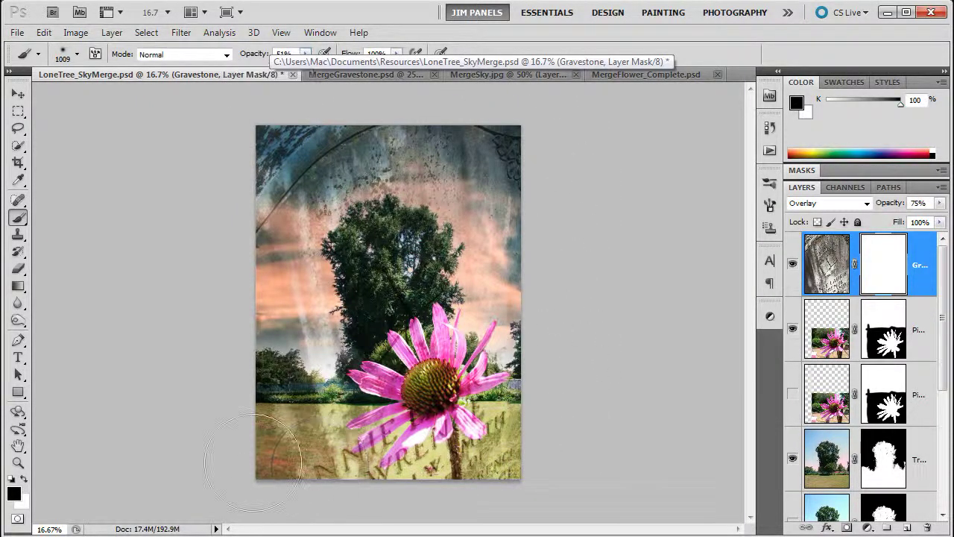
# Step: Paint black on the Gravestone mask over the bottom-left, top-right corner and pink flower
pyautogui.moveTo(270, 456)
pyautogui.mouseDown()
pyautogui.moveTo(236, 442)
pyautogui.moveTo(290, 495)
pyautogui.moveTo(270, 422)
pyautogui.mouseUp()
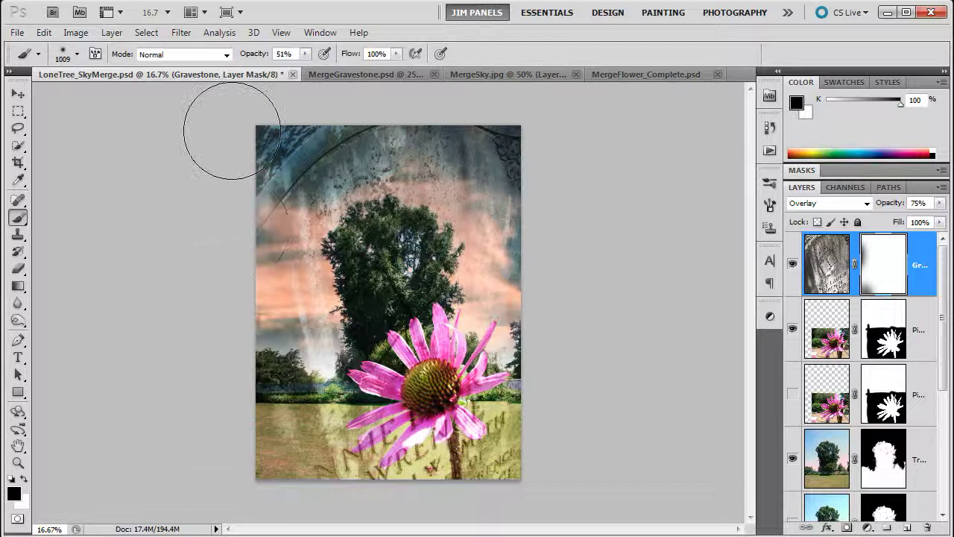
pyautogui.moveTo(558, 164)
pyautogui.mouseDown()
pyautogui.moveTo(555, 153)
pyautogui.moveTo(588, 366)
pyautogui.moveTo(564, 442)
pyautogui.mouseUp()
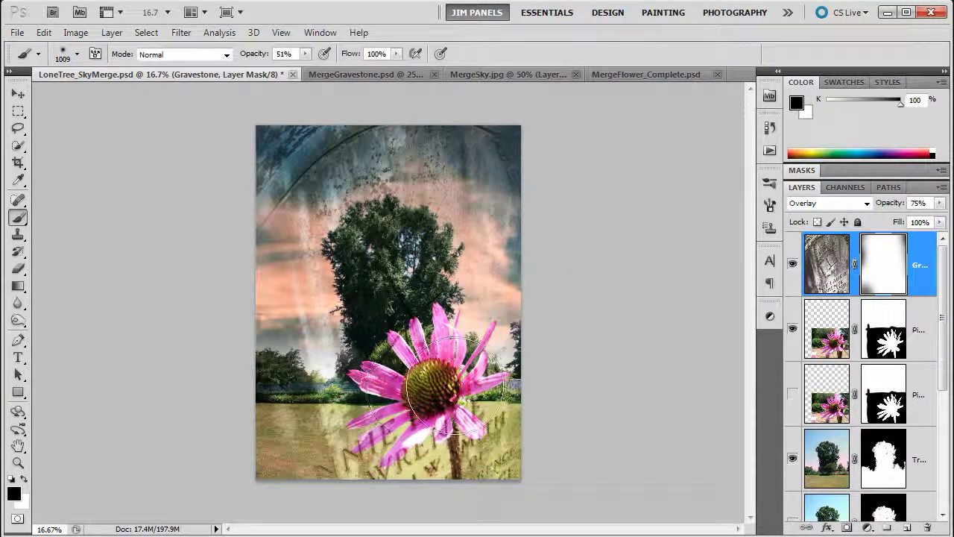
pyautogui.moveTo(440, 397)
pyautogui.mouseDown()
pyautogui.moveTo(417, 384)
pyautogui.moveTo(414, 417)
pyautogui.moveTo(391, 384)
pyautogui.moveTo(426, 343)
pyautogui.moveTo(447, 380)
pyautogui.moveTo(472, 379)
pyautogui.moveTo(470, 451)
pyautogui.moveTo(418, 462)
pyautogui.moveTo(406, 359)
pyautogui.moveTo(398, 393)
pyautogui.moveTo(447, 368)
pyautogui.mouseUp()
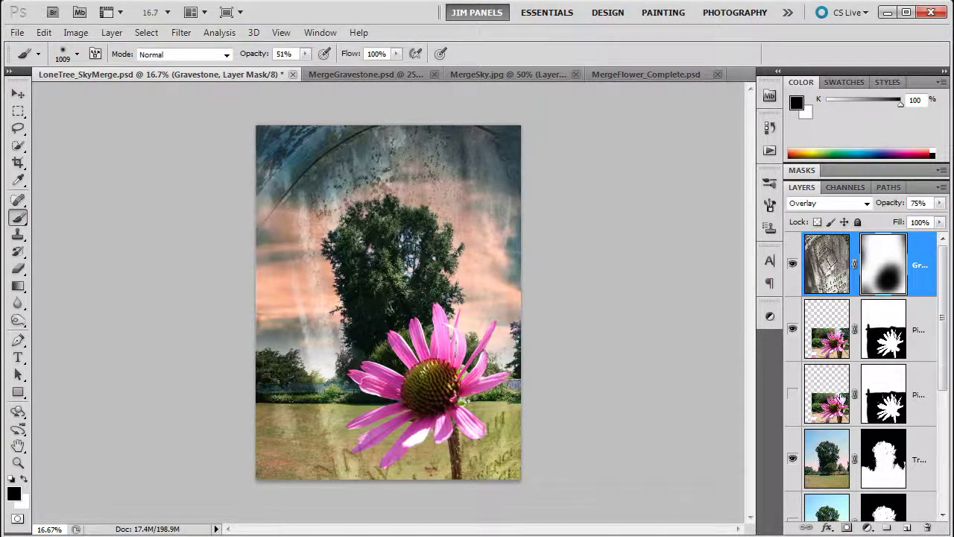
# Step: Drag the pink flower from MergeFlower_Complete.psd onto the LoneTree_SkyMerge tab with the Move tool
pyautogui.click(635, 73)
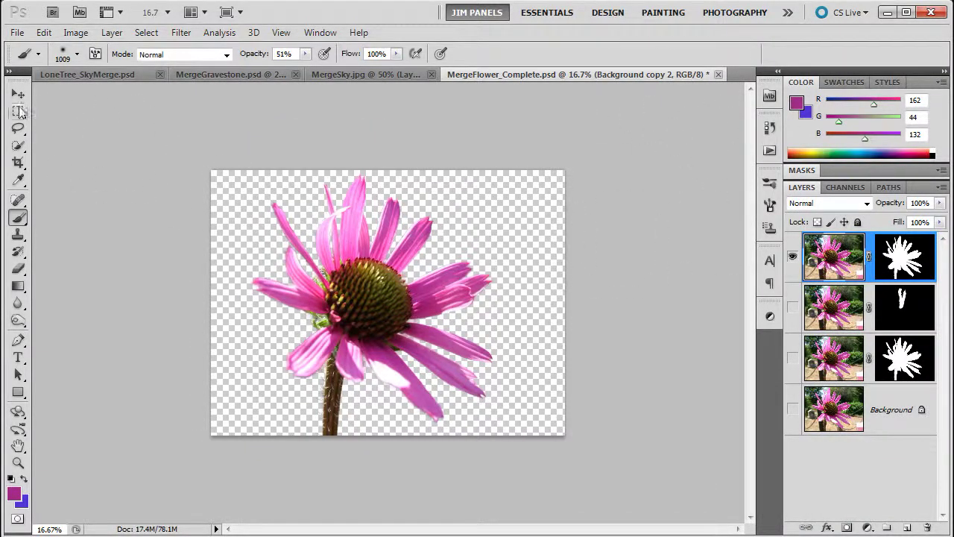
pyautogui.moveTo(450, 288); pyautogui.dragTo(474, 240)
pyautogui.click(18, 94)
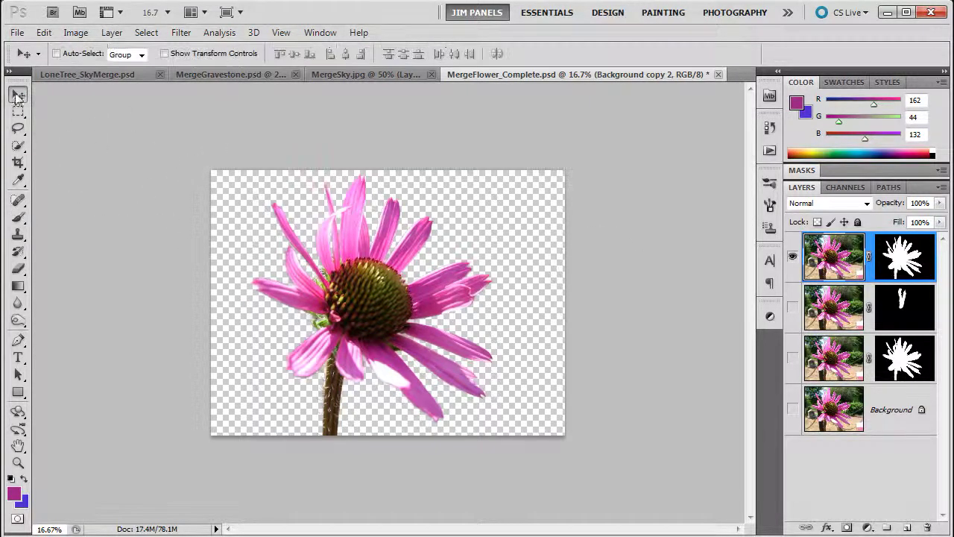
pyautogui.moveTo(386, 305); pyautogui.dragTo(232, 158)
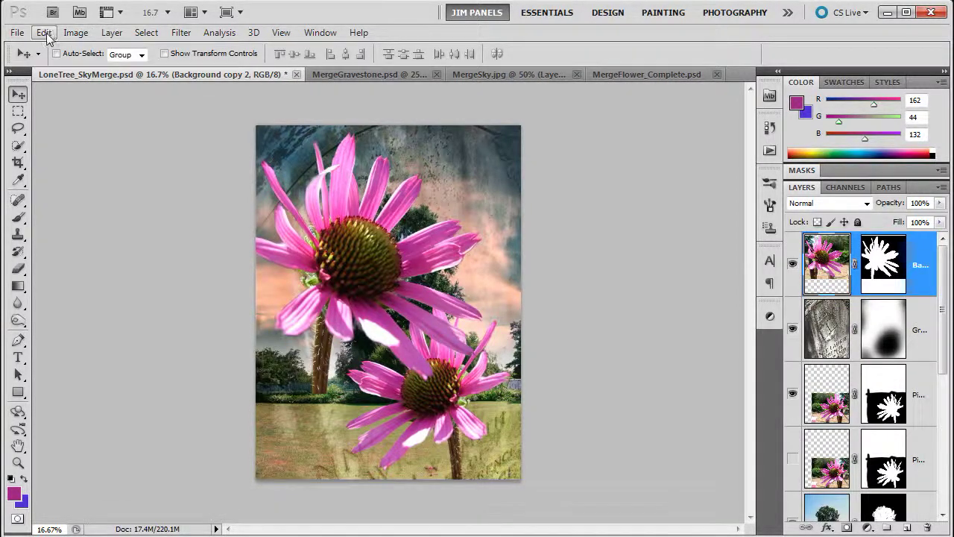
# Step: Flip the dropped flower horizontally and shift it slightly right
pyautogui.click(44, 33)
pyautogui.moveTo(165, 290)
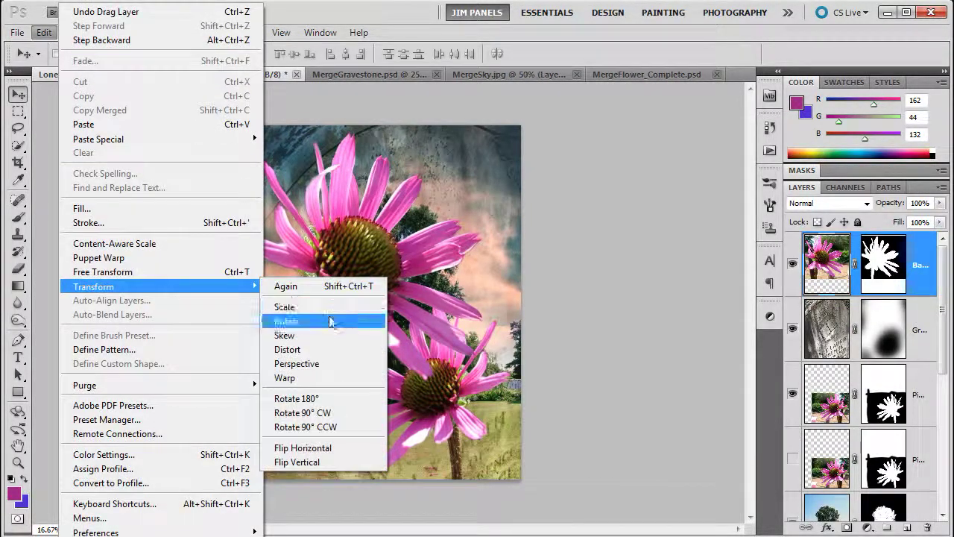
pyautogui.click(298, 448)
pyautogui.moveTo(369, 265); pyautogui.dragTo(402, 264)
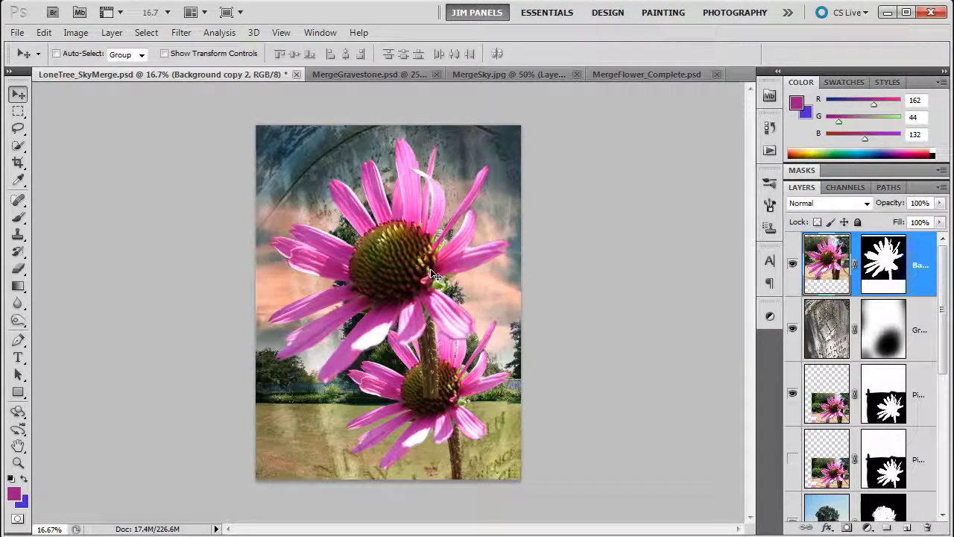
# Step: Scale the flower up to about 136% and move it up and left
pyautogui.hotkey('ctrl', 't')
pyautogui.moveTo(555, 387); pyautogui.dragTo(686, 485)
pyautogui.moveTo(467, 351); pyautogui.dragTo(405, 336)
pyautogui.press('Return')
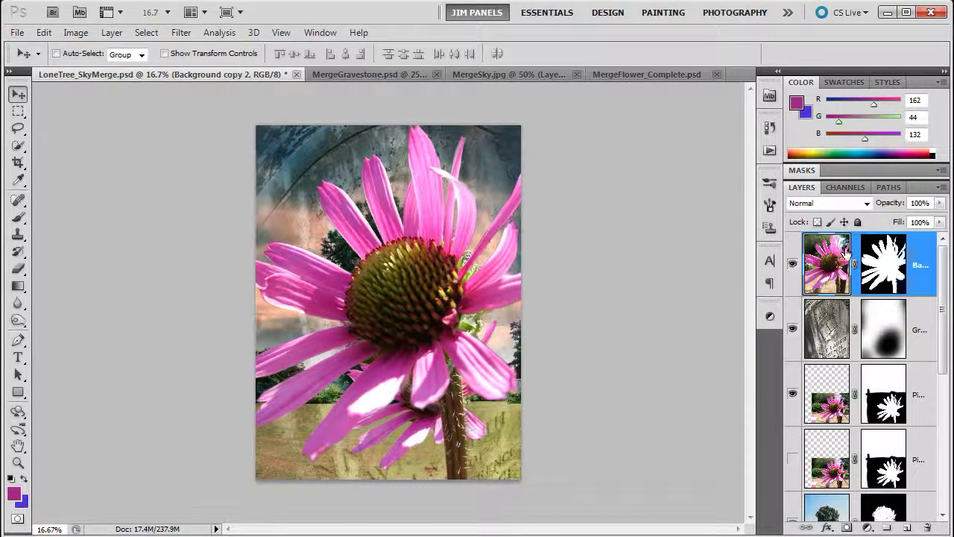
# Step: Clip a Black & White adjustment layer to the large flower layer
pyautogui.doubleClick(910, 267)
pyautogui.click(867, 527)
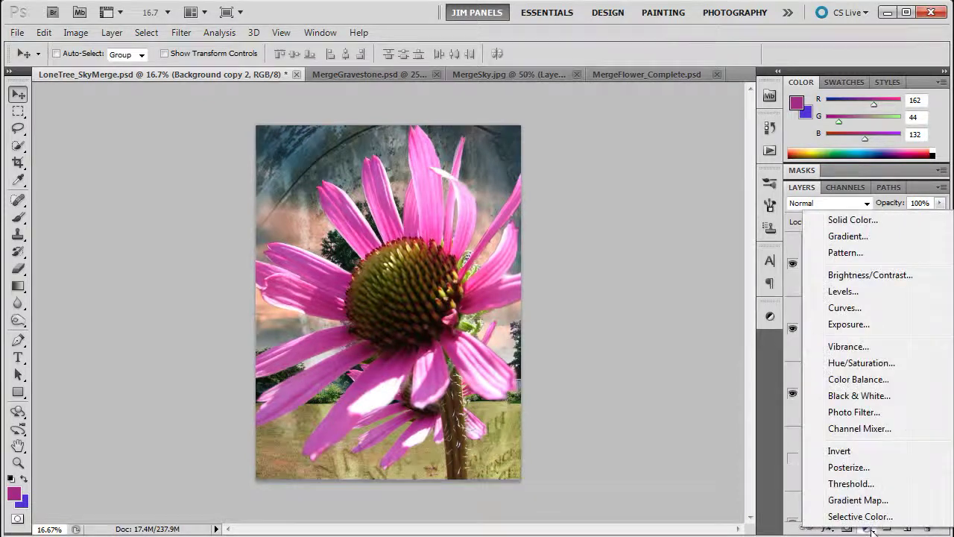
pyautogui.click(852, 397)
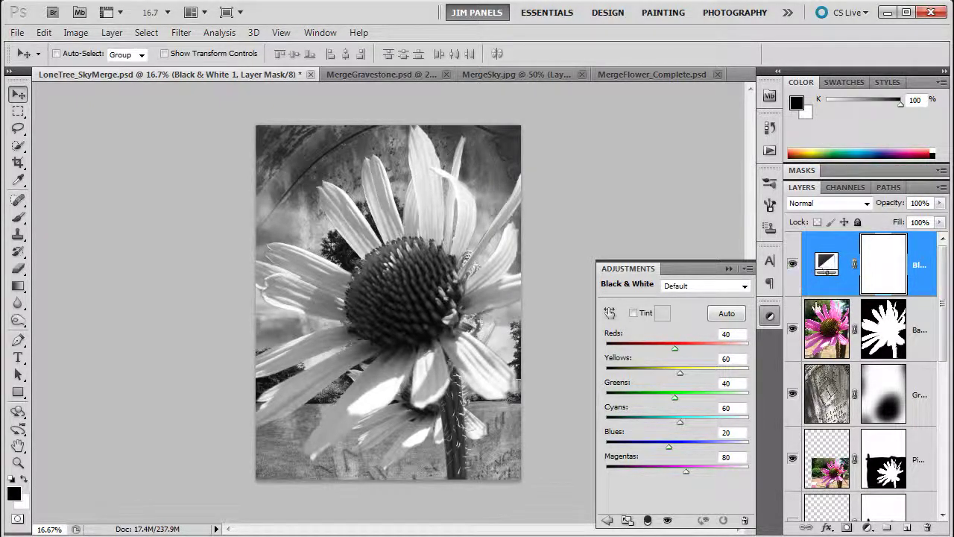
pyautogui.click(646, 524)
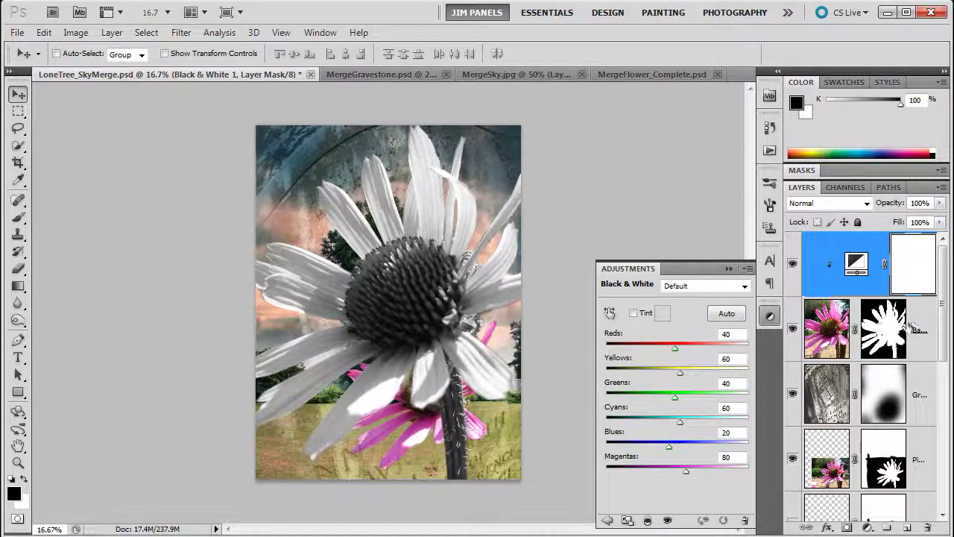
pyautogui.click(728, 270)
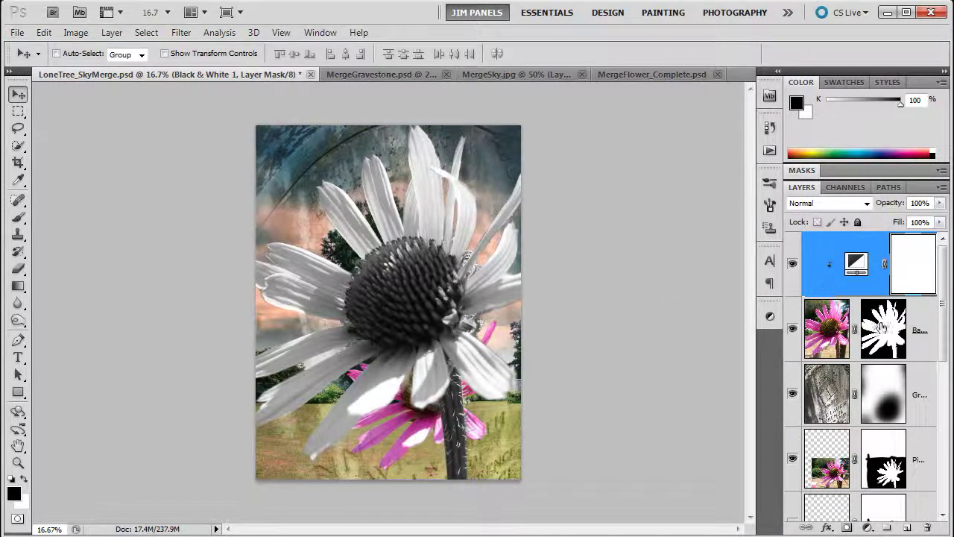
# Step: Try Overlay, Color Dodge and Screen on the big flower layer, settling on Soft Light
pyautogui.click(924, 319)
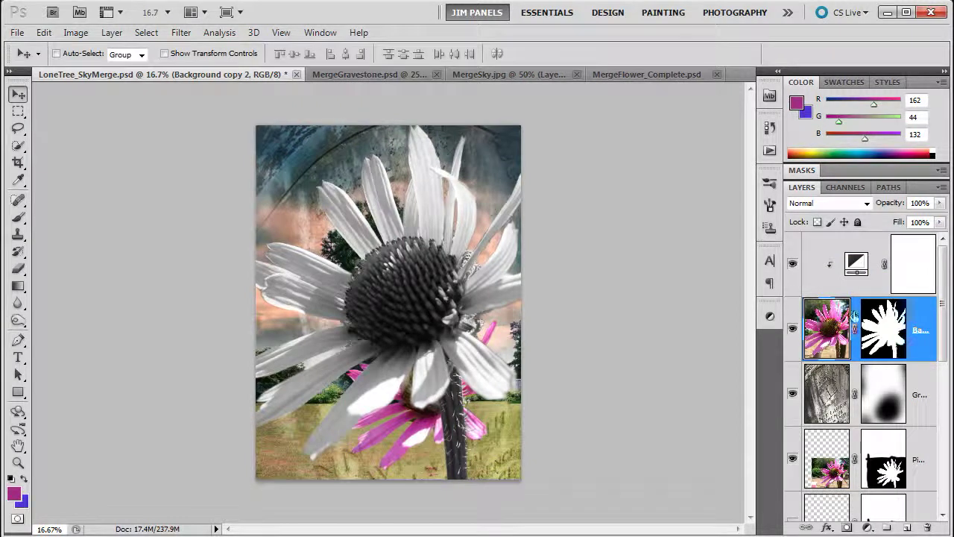
pyautogui.moveTo(842, 328); pyautogui.dragTo(870, 291)
pyautogui.moveTo(856, 333); pyautogui.dragTo(922, 223)
pyautogui.click(940, 203)
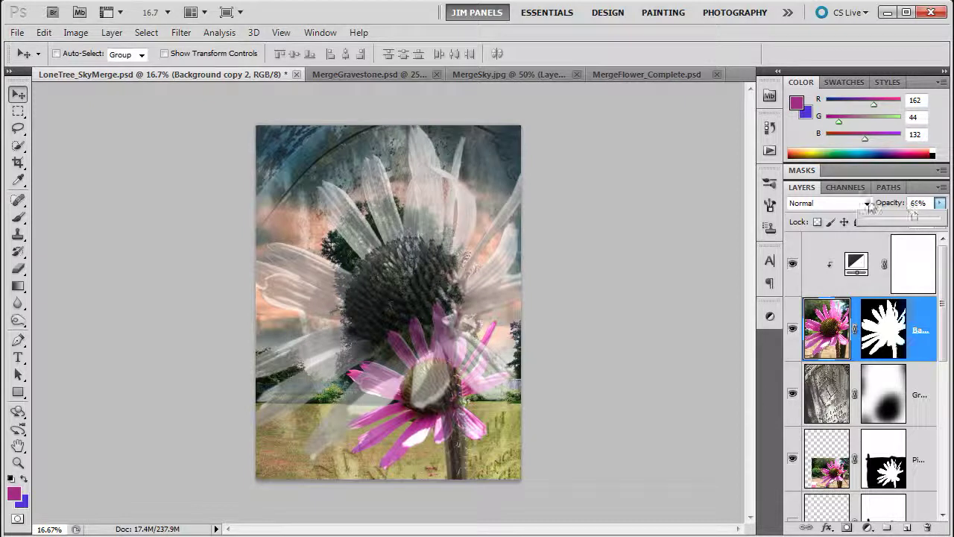
pyautogui.click(868, 204)
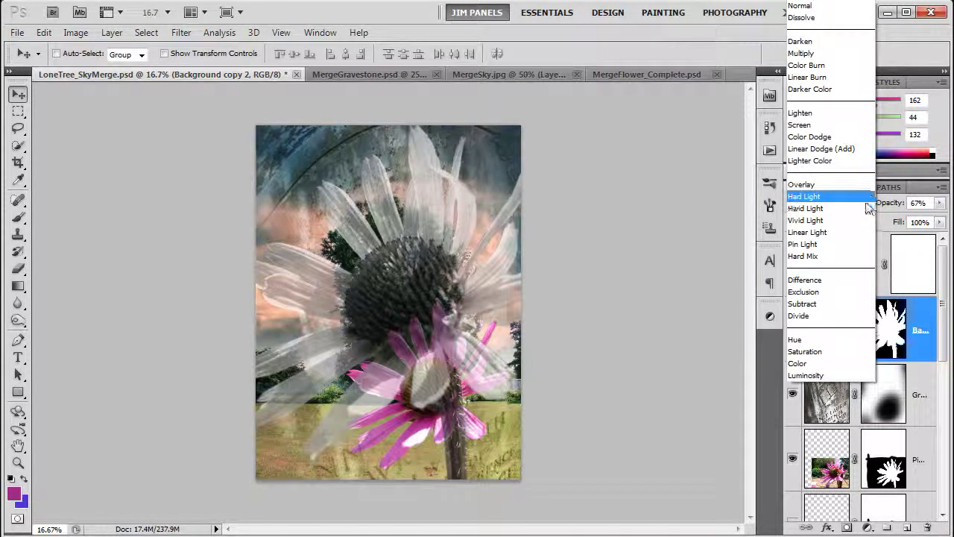
pyautogui.click(849, 185)
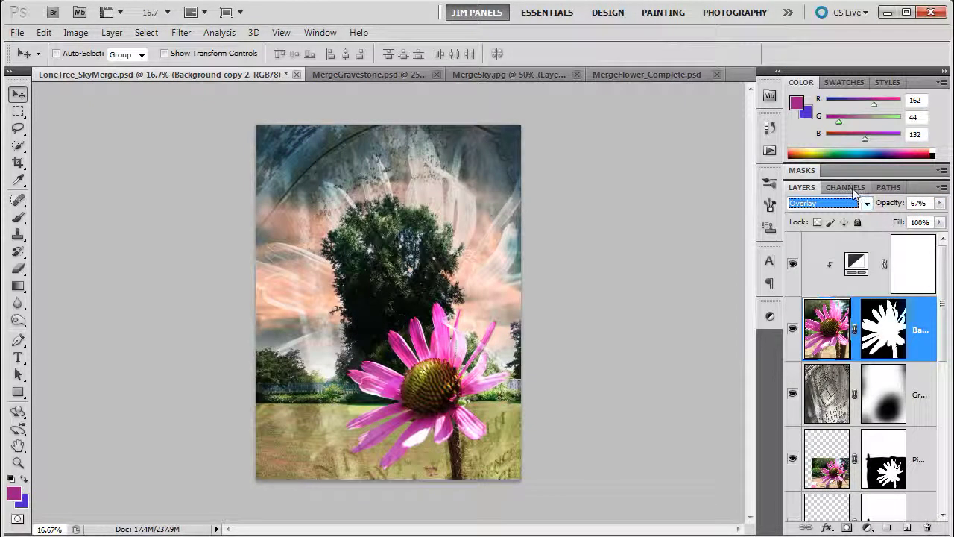
pyautogui.click(853, 203)
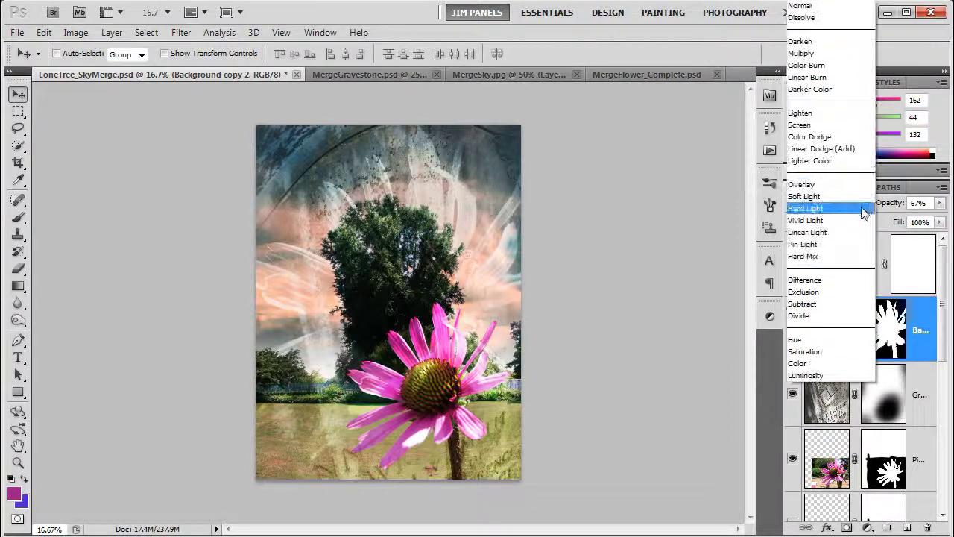
pyautogui.click(821, 138)
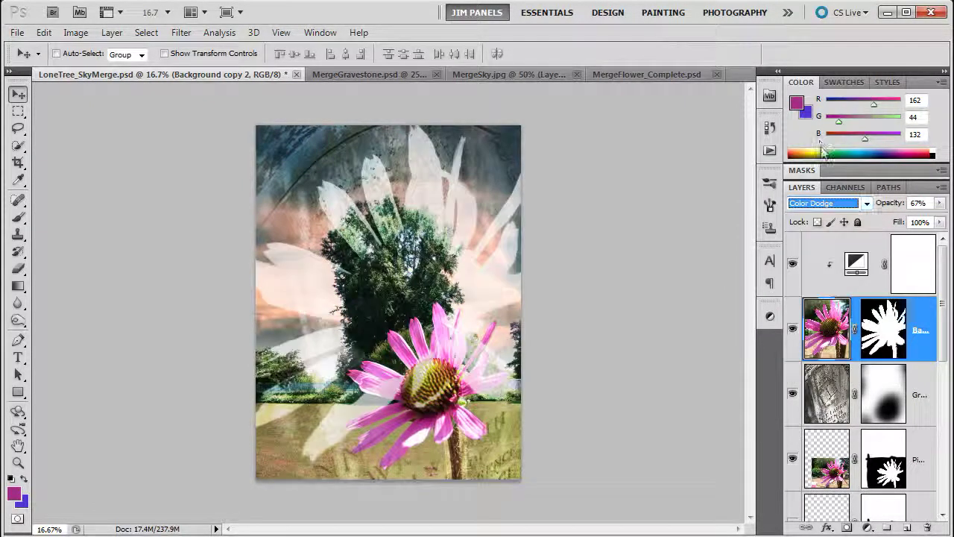
pyautogui.click(831, 204)
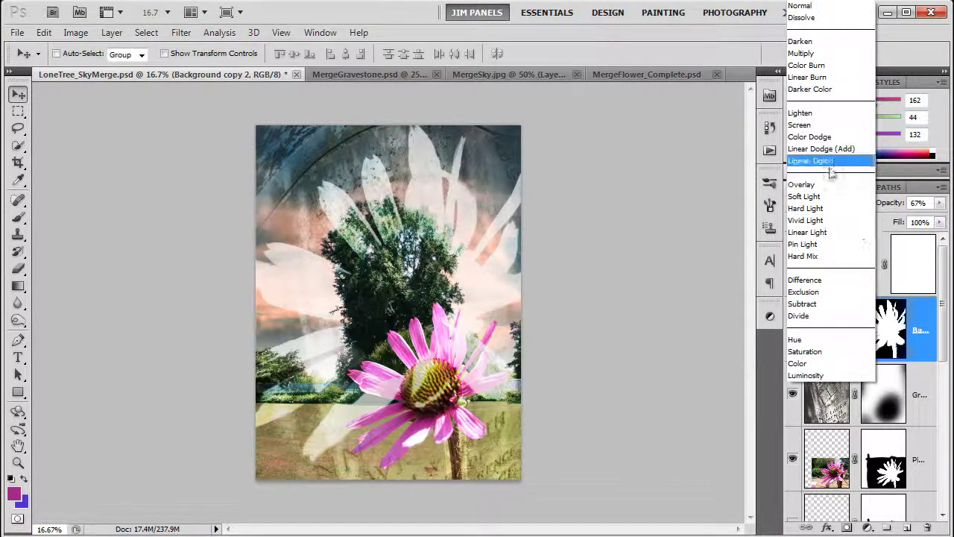
pyautogui.click(811, 124)
pyautogui.click(827, 203)
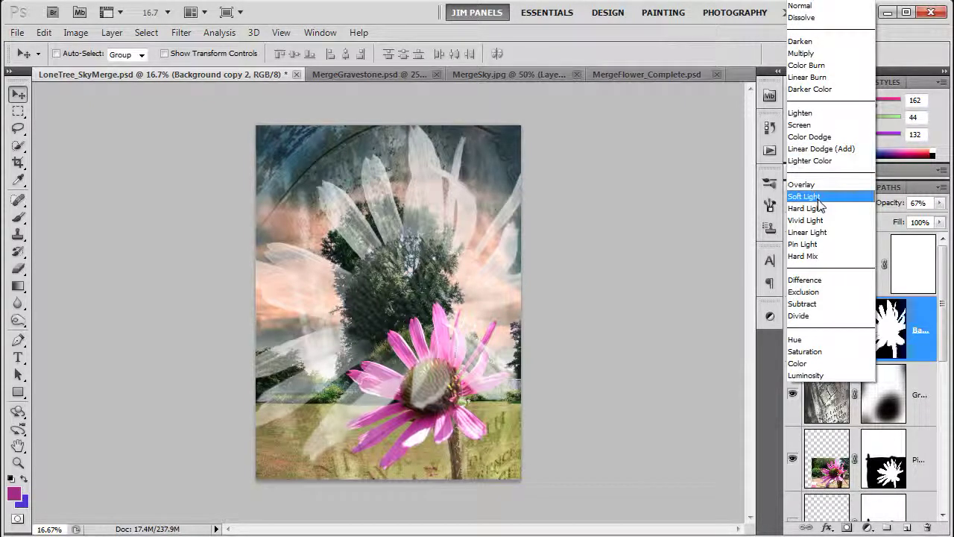
pyautogui.click(820, 197)
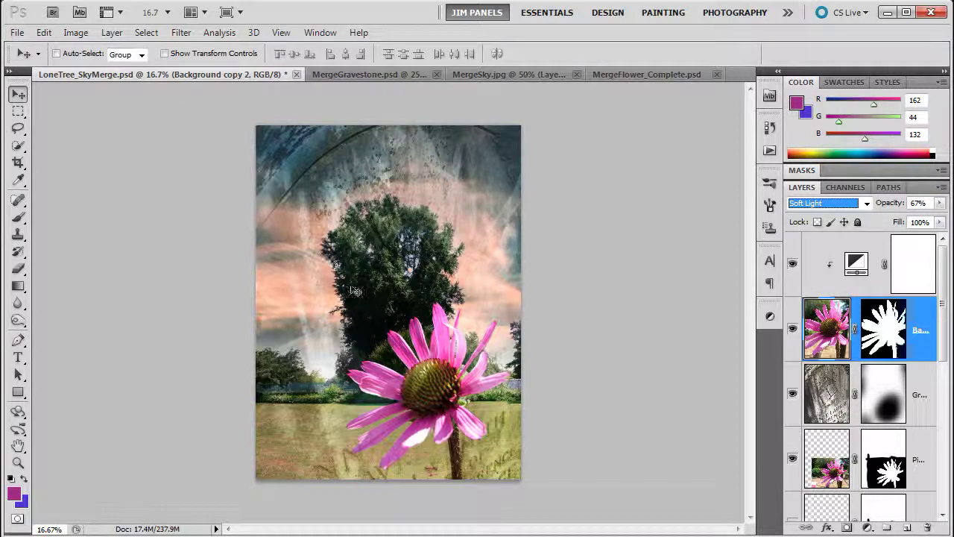
# Step: Set the flower layer's opacity to 86%
pyautogui.click(939, 203)
pyautogui.moveTo(922, 221); pyautogui.dragTo(924, 221)
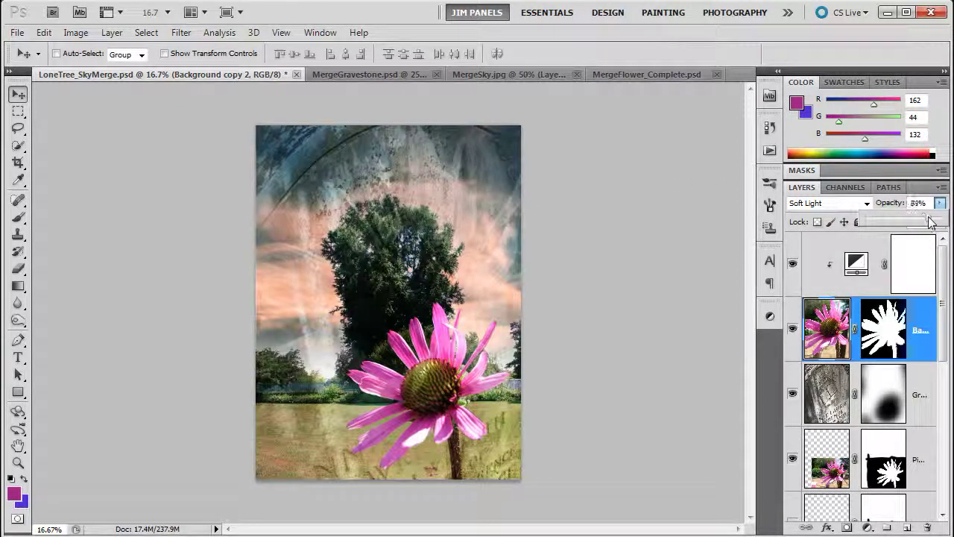
pyautogui.moveTo(945, 265); pyautogui.dragTo(940, 291)
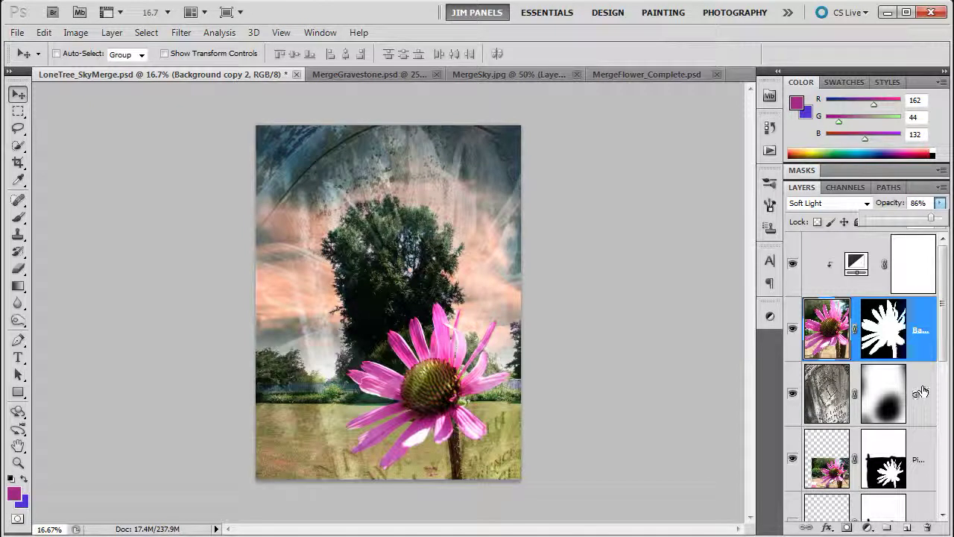
# Step: Rename the Background copy 2 layer to White Flower
pyautogui.click(814, 257)
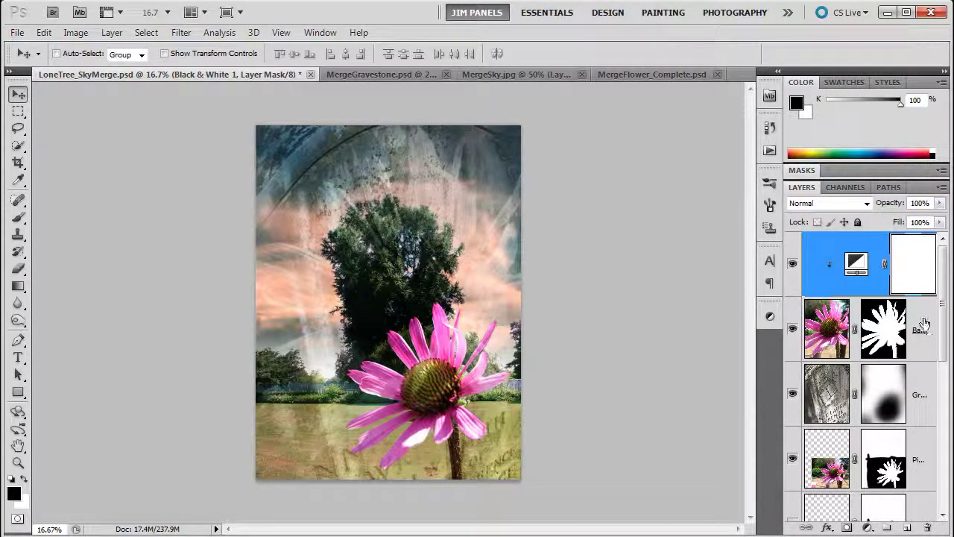
pyautogui.moveTo(780, 336); pyautogui.dragTo(695, 337)
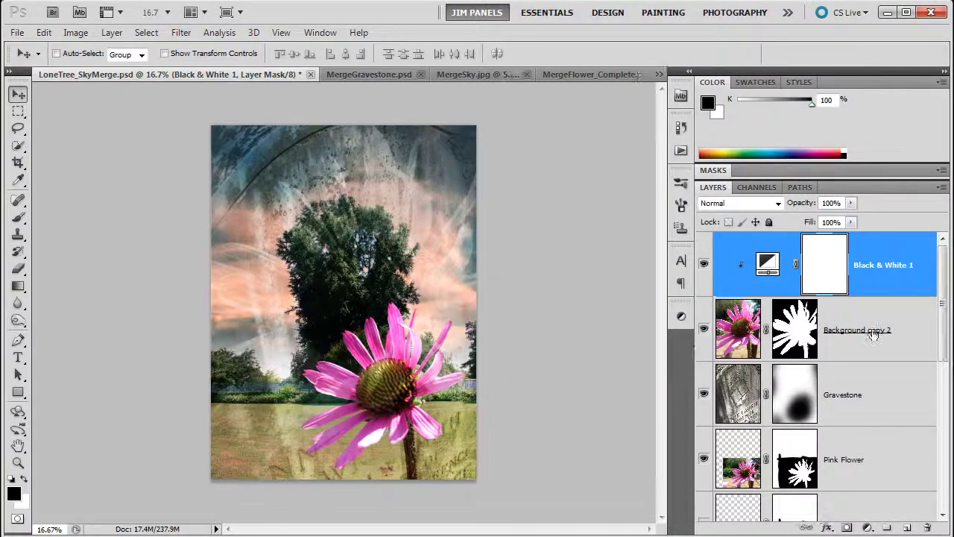
pyautogui.click(863, 333)
pyautogui.doubleClick(863, 332)
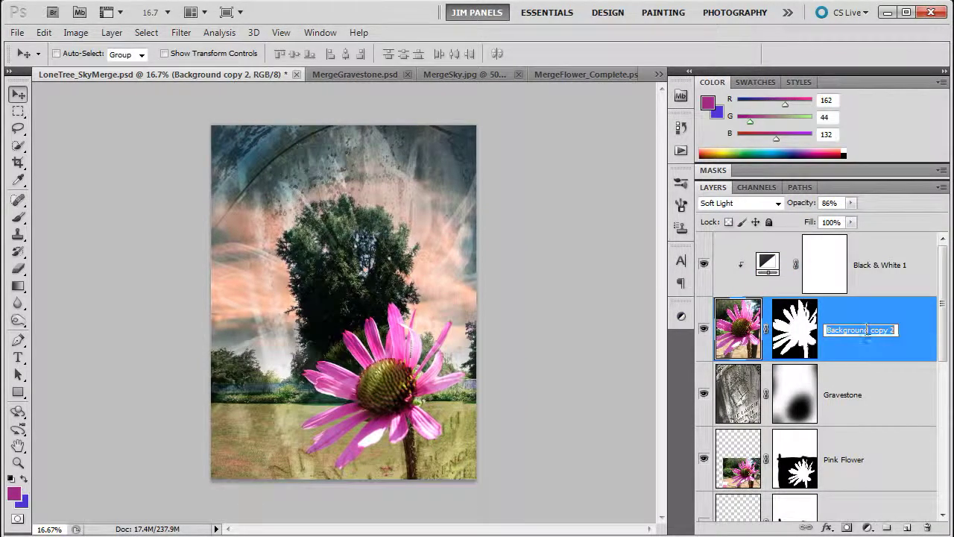
pyautogui.write('White Flower')
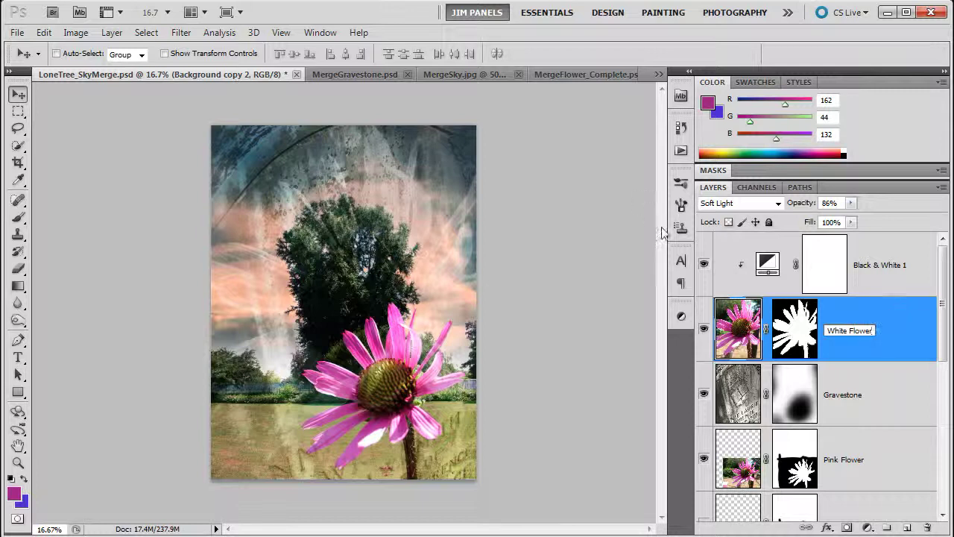
pyautogui.press('Return')
# Step: Move White Flower together with Black & White 1 below the Pink Flower layer
pyautogui.click(889, 278)
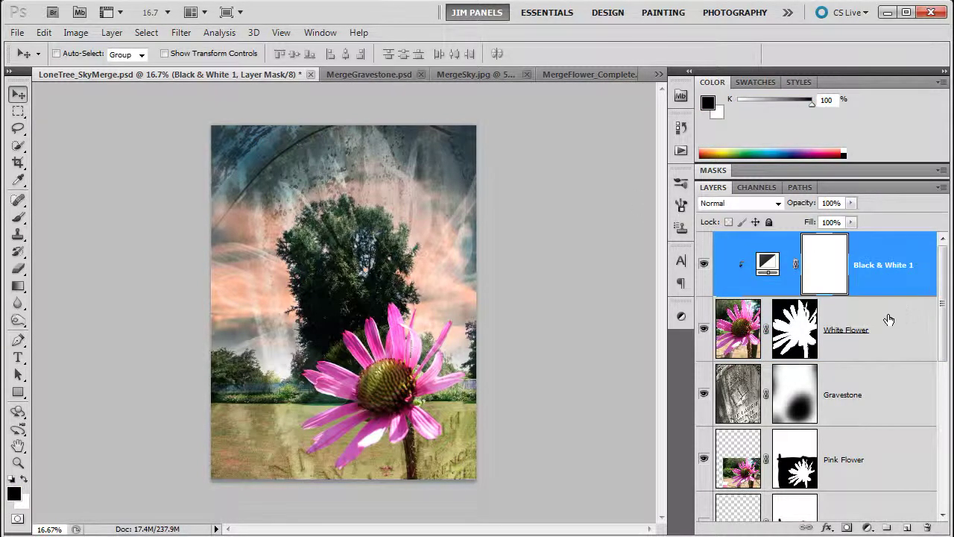
pyautogui.keyDown('shift'); pyautogui.click(887, 342); pyautogui.keyUp('shift')
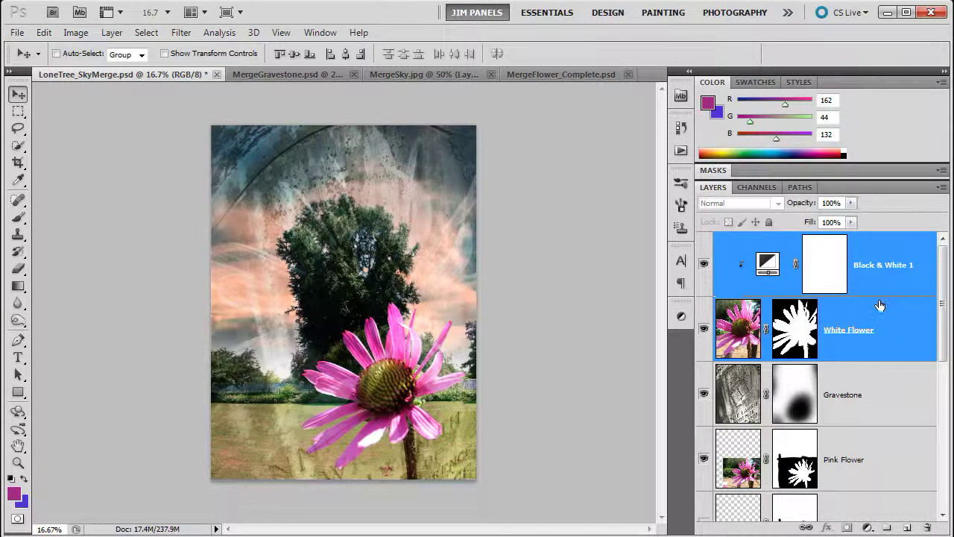
pyautogui.moveTo(871, 299); pyautogui.dragTo(912, 497)
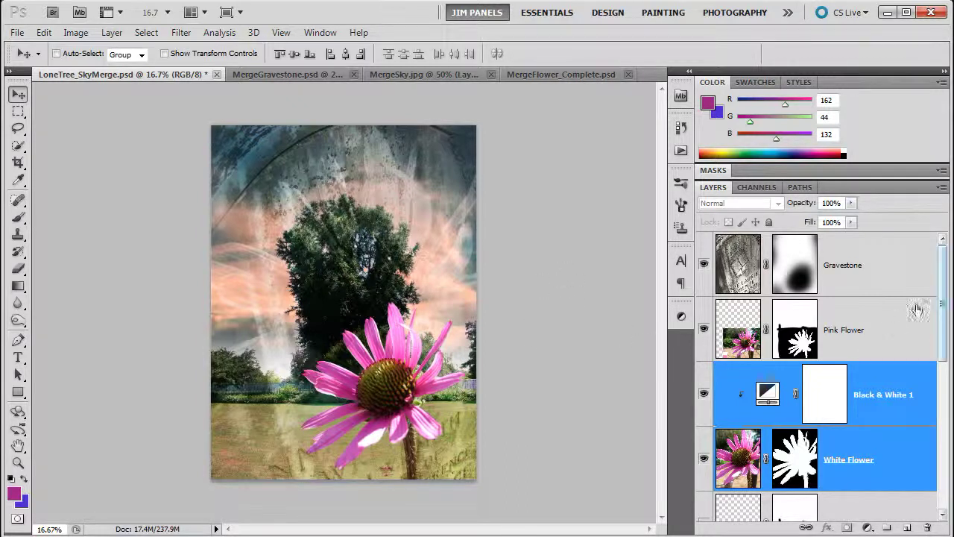
# Step: Apply the White Flower layer mask permanently to the layer
pyautogui.click(893, 449)
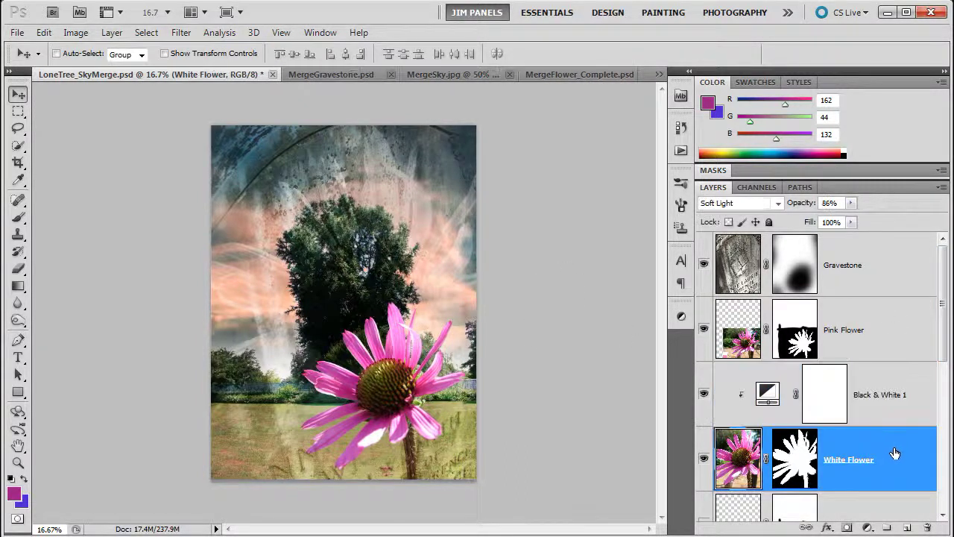
pyautogui.rightClick(791, 452)
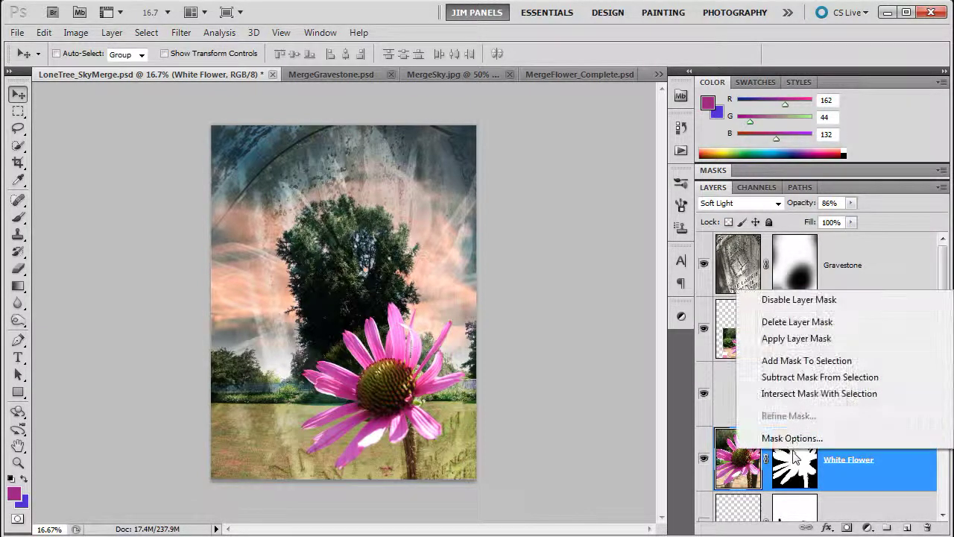
pyautogui.click(794, 339)
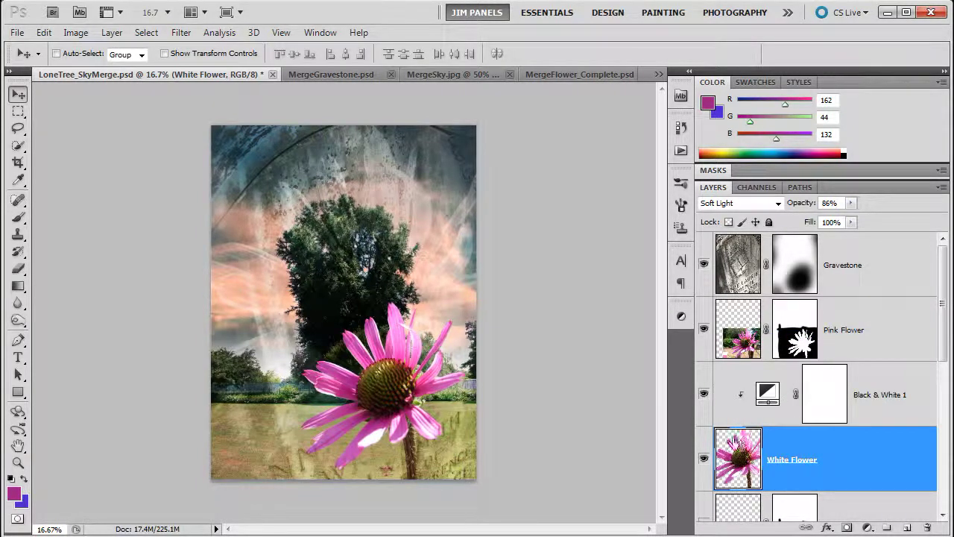
# Step: Blur the White Flower layer with a 7.2-pixel Gaussian Blur
pyautogui.click(179, 33)
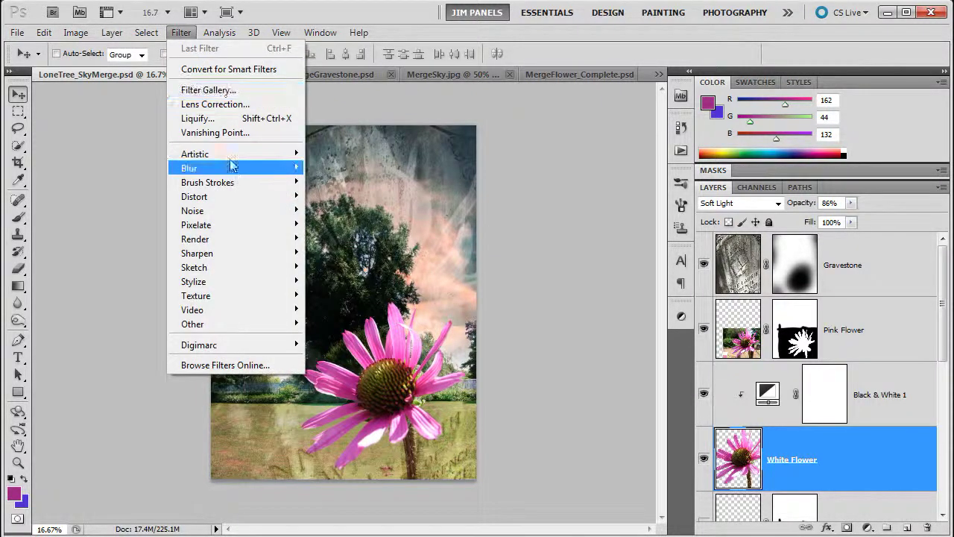
pyautogui.moveTo(240, 170)
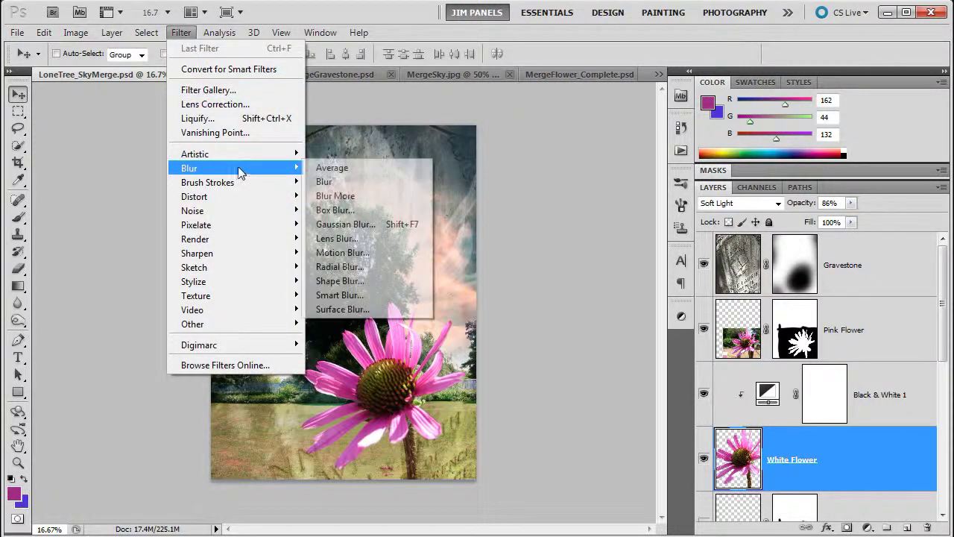
pyautogui.click(362, 223)
pyautogui.moveTo(474, 100); pyautogui.dragTo(618, 88)
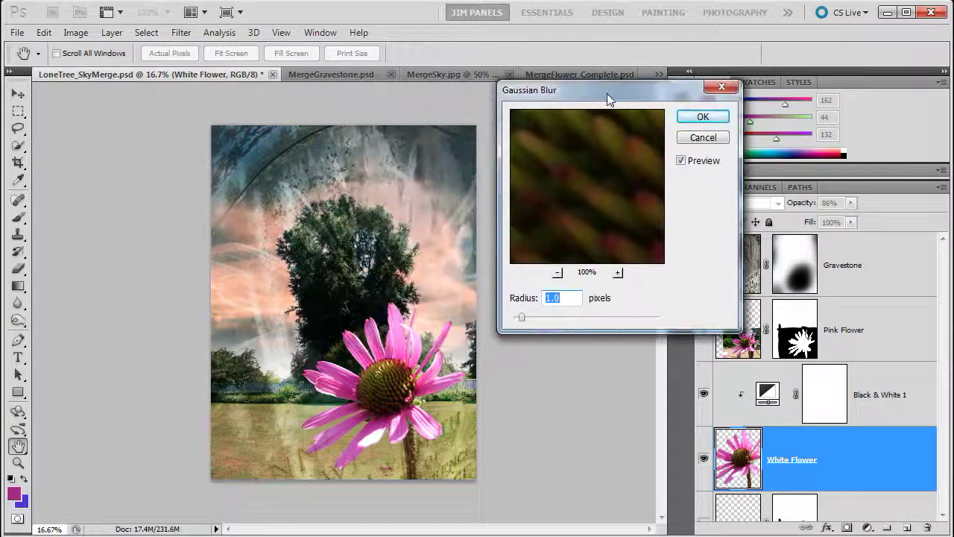
pyautogui.click(557, 272)
pyautogui.click(557, 272)
pyautogui.click(557, 272)
pyautogui.moveTo(576, 232); pyautogui.dragTo(602, 221)
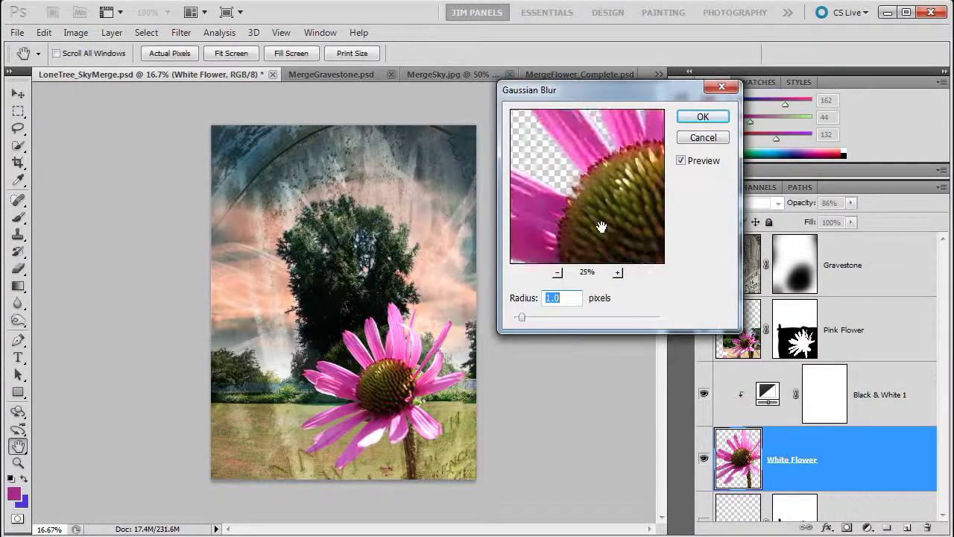
pyautogui.click(557, 272)
pyautogui.moveTo(522, 319); pyautogui.dragTo(562, 319)
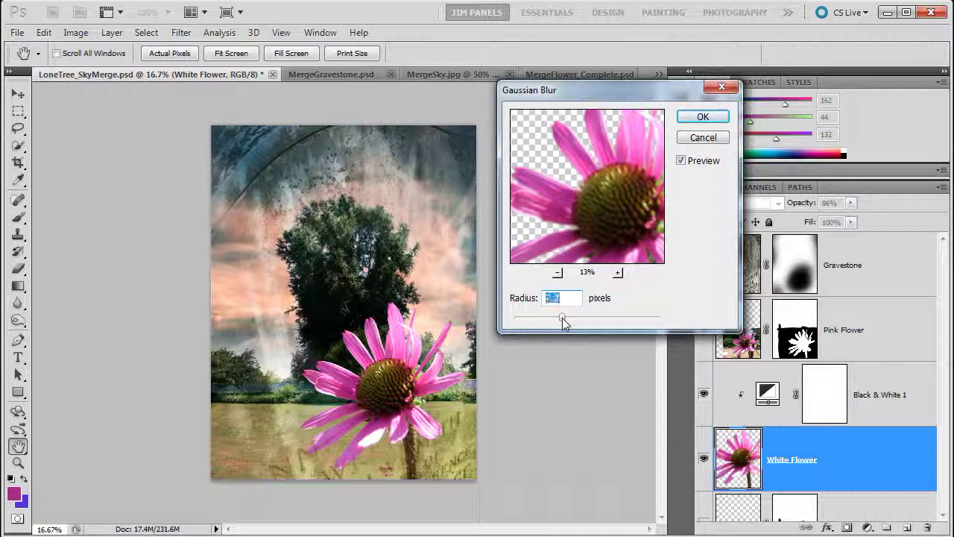
pyautogui.click(703, 117)
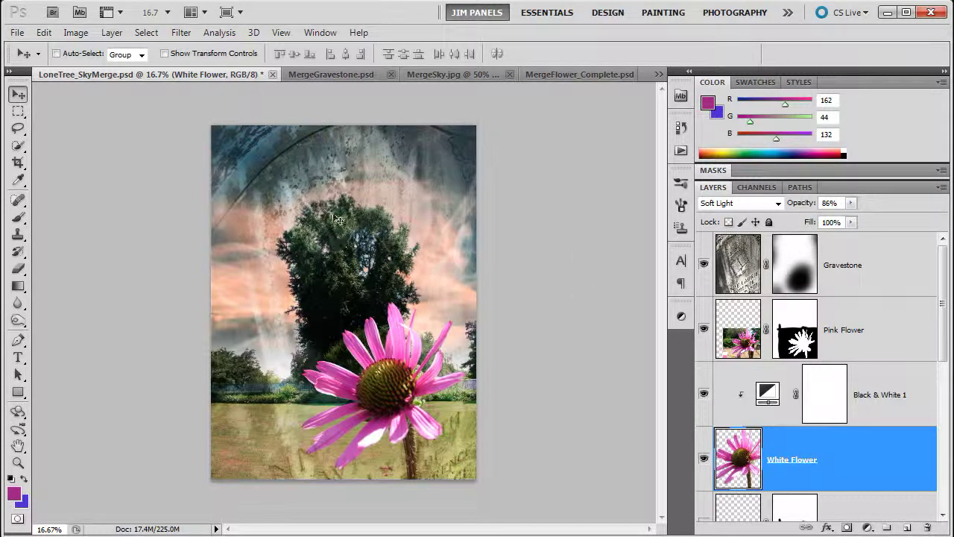
# Step: Paint a soft black stroke over the tree on the Gravestone layer mask
pyautogui.click(794, 262)
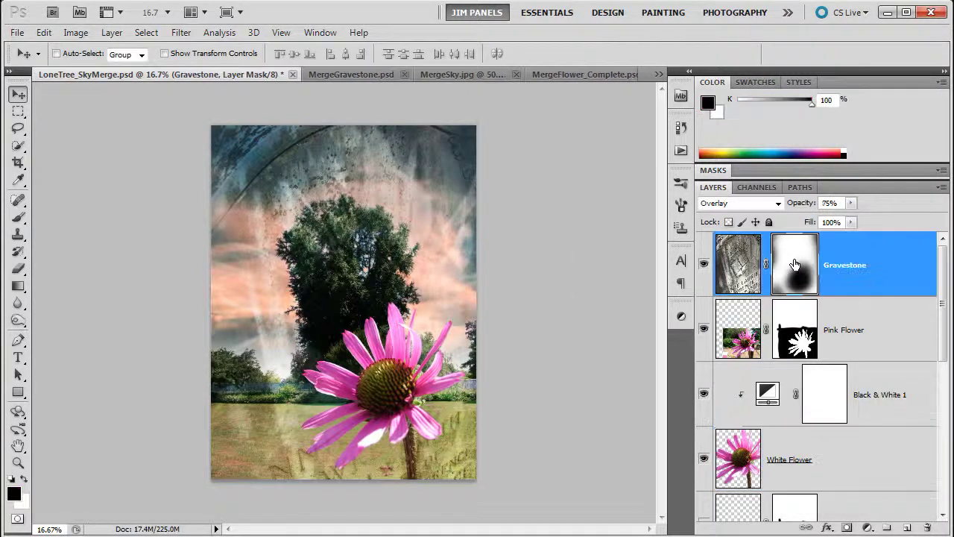
pyautogui.click(19, 217)
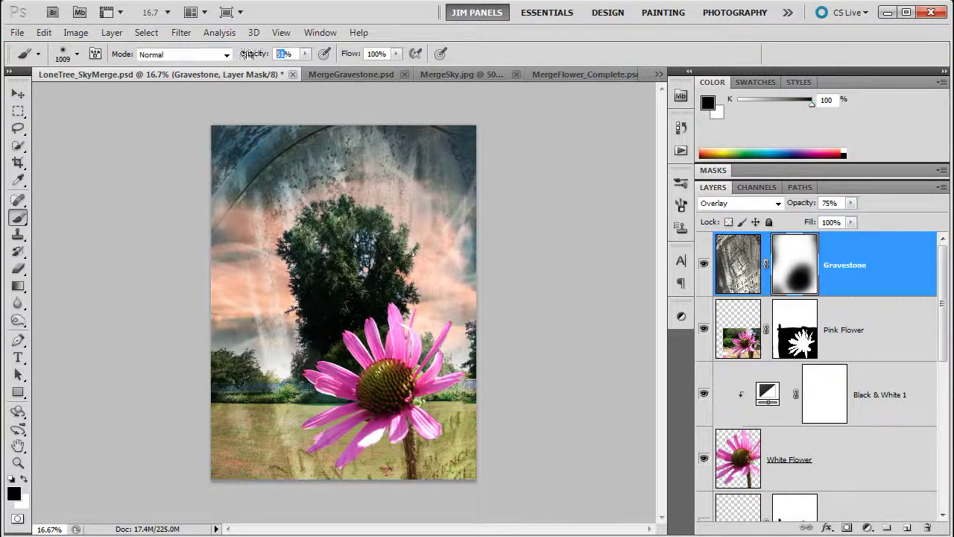
pyautogui.moveTo(305, 255)
pyautogui.mouseDown()
pyautogui.moveTo(348, 262)
pyautogui.moveTo(308, 264)
pyautogui.moveTo(335, 245)
pyautogui.moveTo(319, 251)
pyautogui.moveTo(356, 257)
pyautogui.moveTo(320, 257)
pyautogui.moveTo(350, 238)
pyautogui.moveTo(320, 302)
pyautogui.moveTo(385, 257)
pyautogui.moveTo(350, 253)
pyautogui.mouseUp()
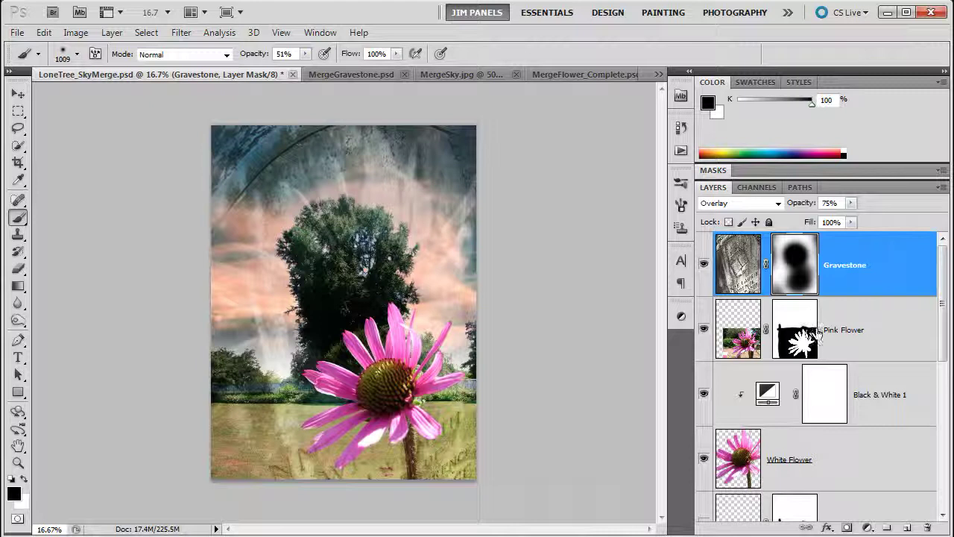
# Step: Add a layer mask to White Flower and paint black over the tree area
pyautogui.scroll(-3, 944, 320)
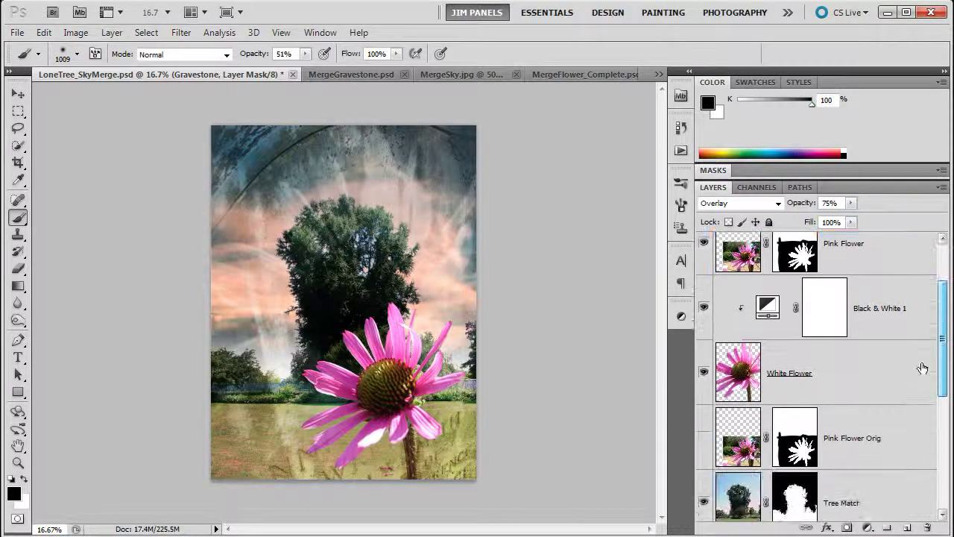
pyautogui.click(849, 380)
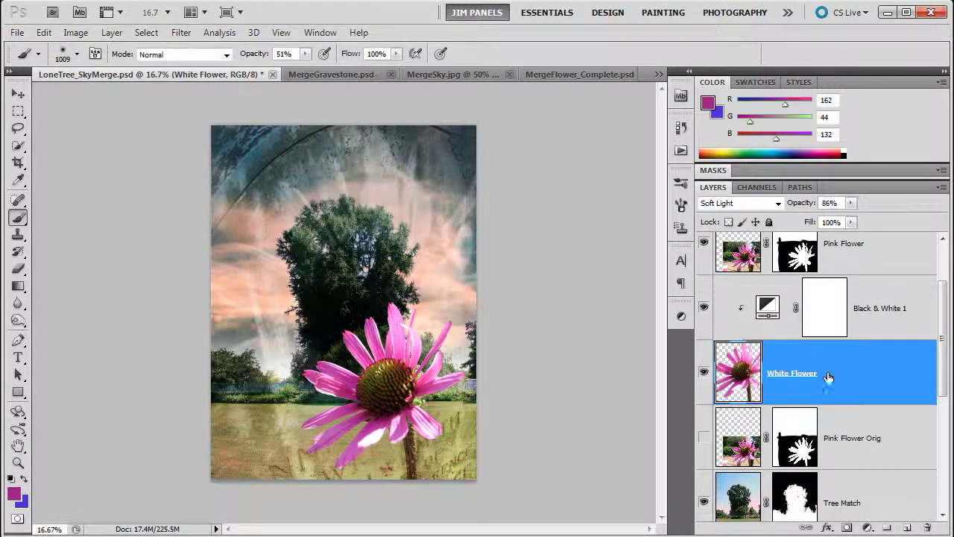
pyautogui.moveTo(797, 378); pyautogui.dragTo(842, 441)
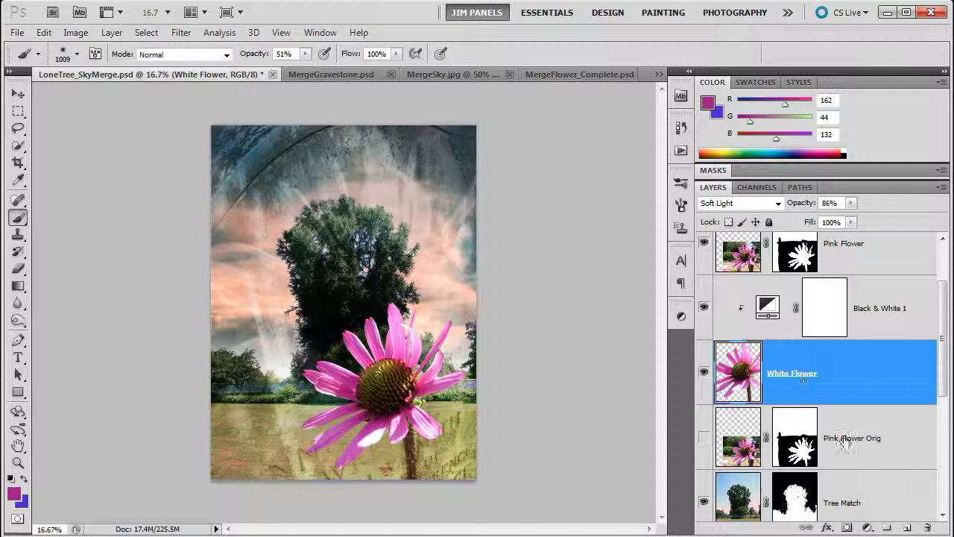
pyautogui.click(847, 528)
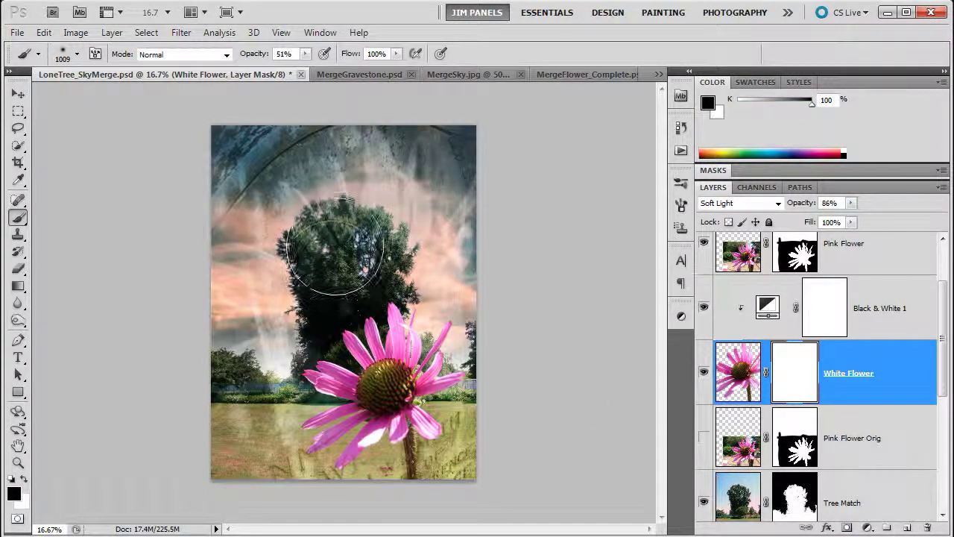
pyautogui.moveTo(334, 247)
pyautogui.mouseDown()
pyautogui.moveTo(298, 251)
pyautogui.moveTo(341, 251)
pyautogui.moveTo(328, 260)
pyautogui.moveTo(350, 253)
pyautogui.moveTo(335, 261)
pyautogui.moveTo(371, 273)
pyautogui.moveTo(388, 305)
pyautogui.mouseUp()
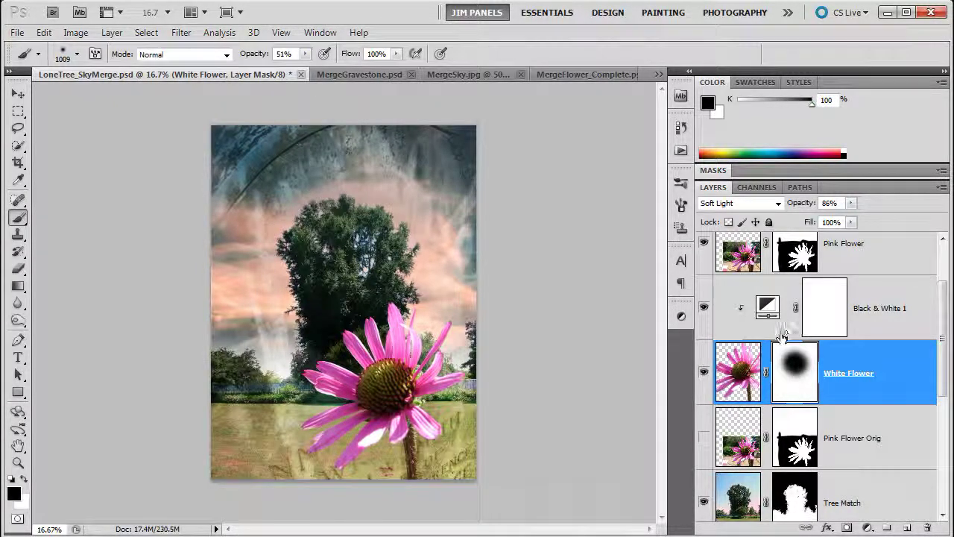